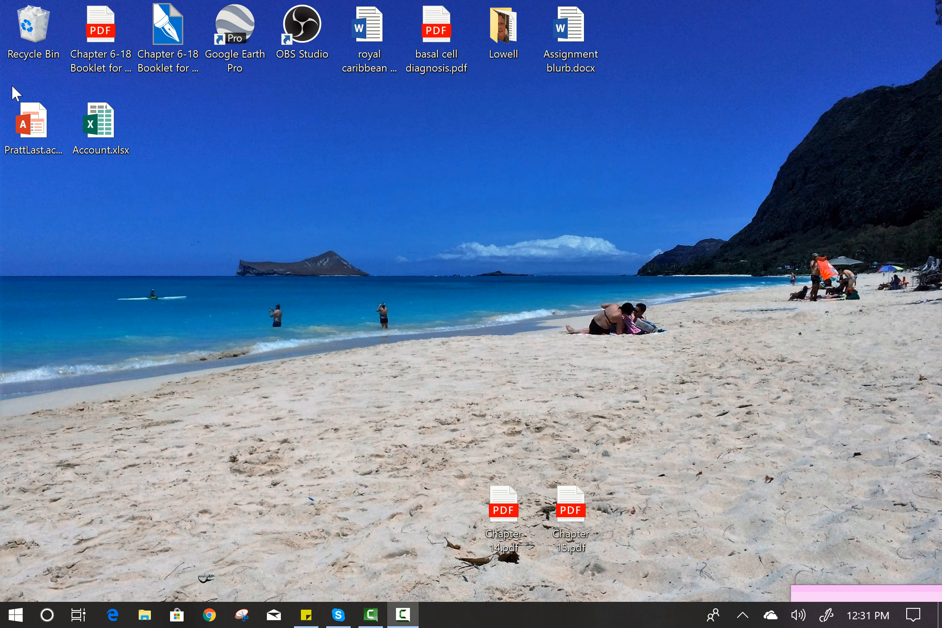
Step: Open the Account.xlsx workbook from the desktop
left_click_drag(12, 85, 131, 174)
left_click(127, 193)
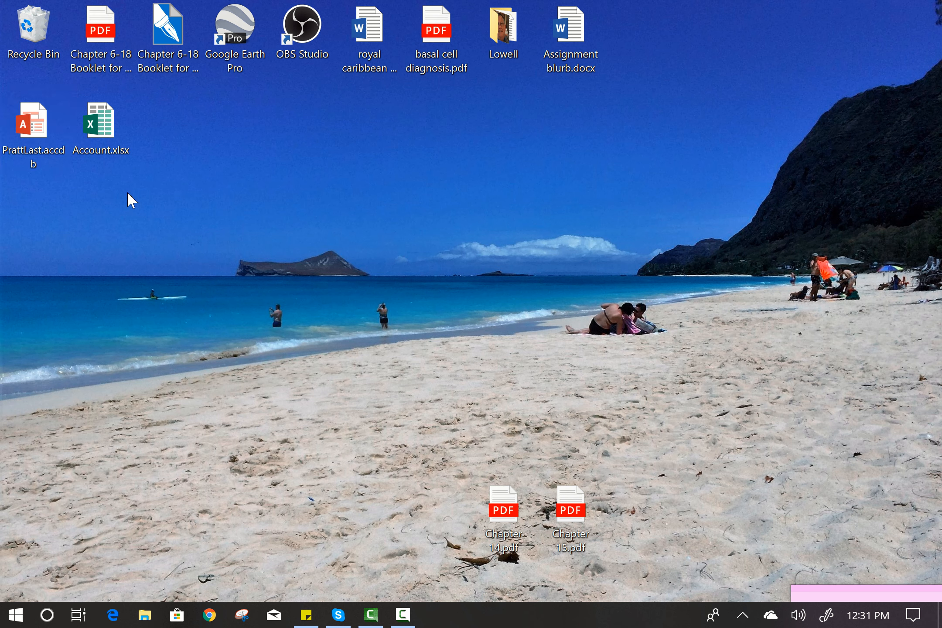
left_click(117, 148)
mouse_move(117, 147)
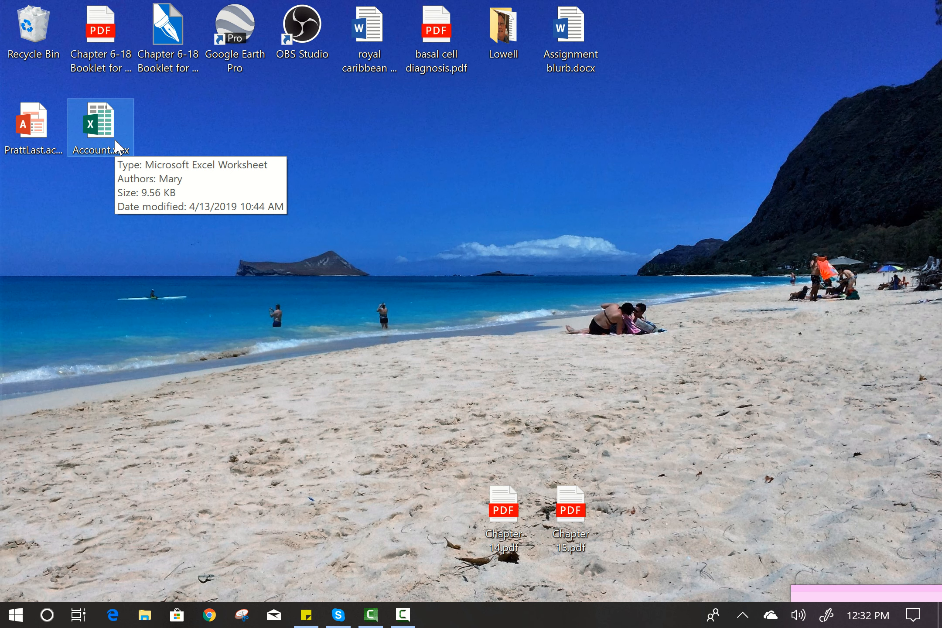
double_click(117, 148)
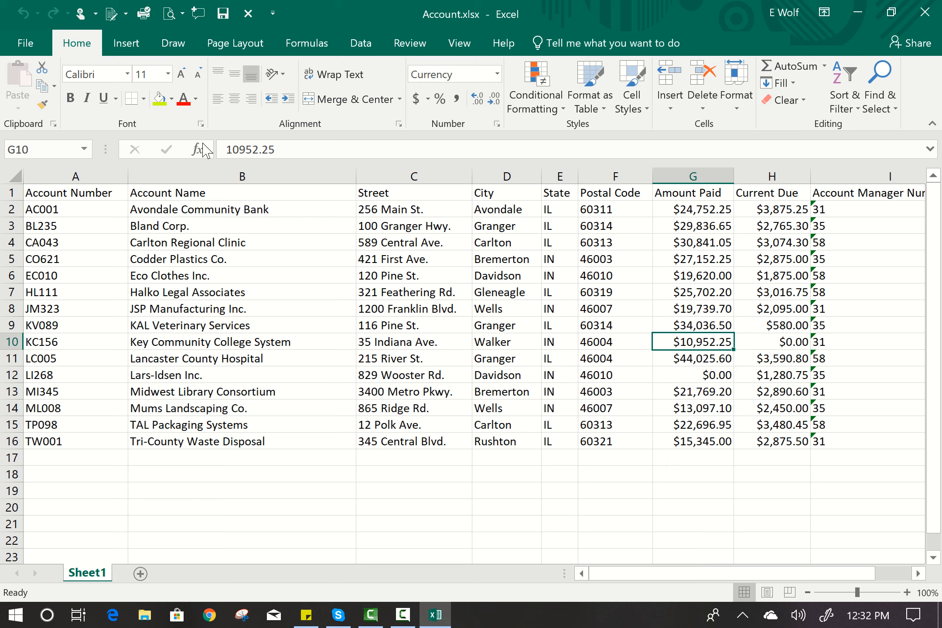
Step: Review the first account record and the column headings in row 1, and close the workbook
left_click(51, 211)
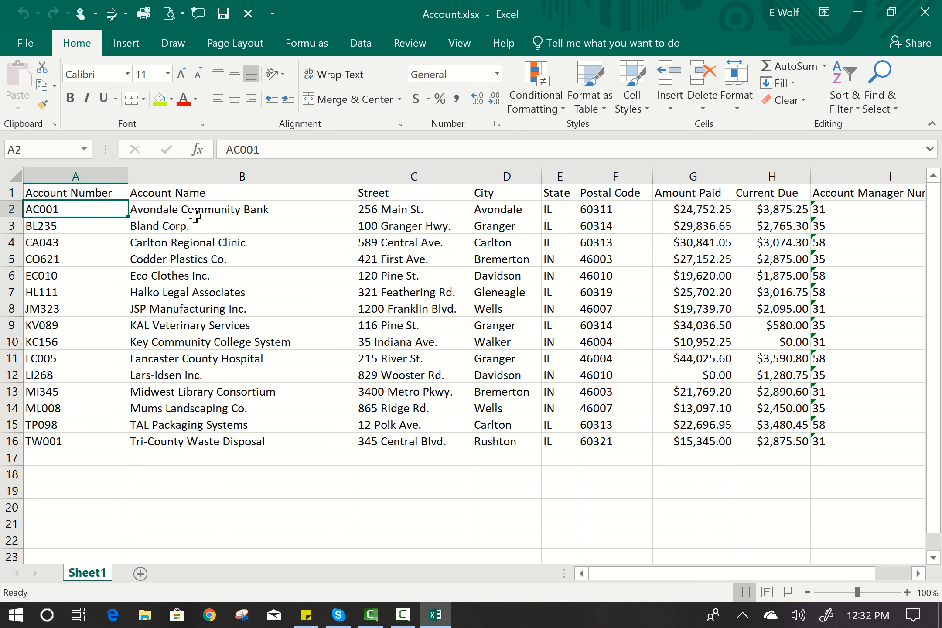
left_click(44, 189)
left_click_drag(46, 190, 821, 199)
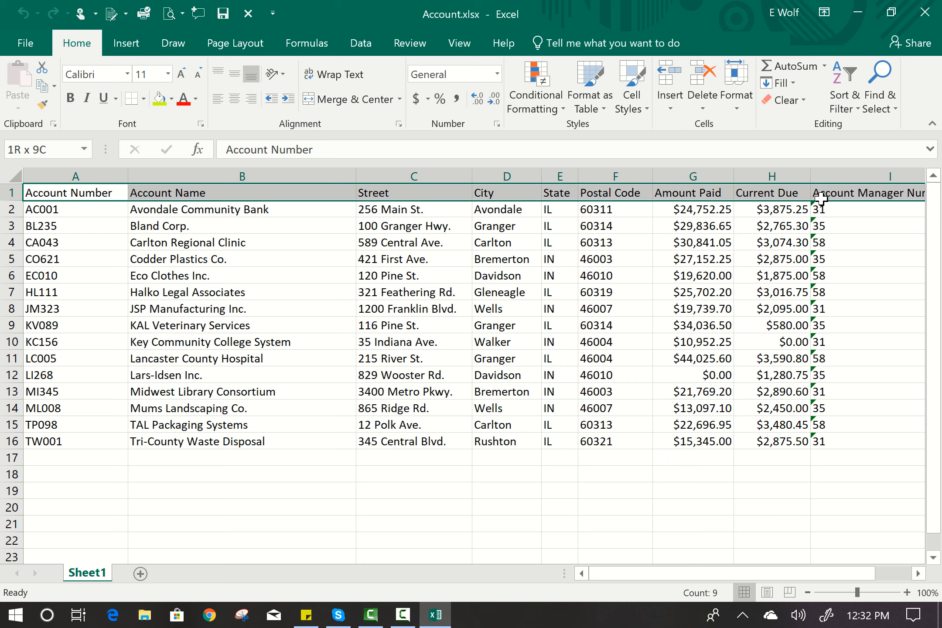
left_click_drag(820, 199, 822, 201)
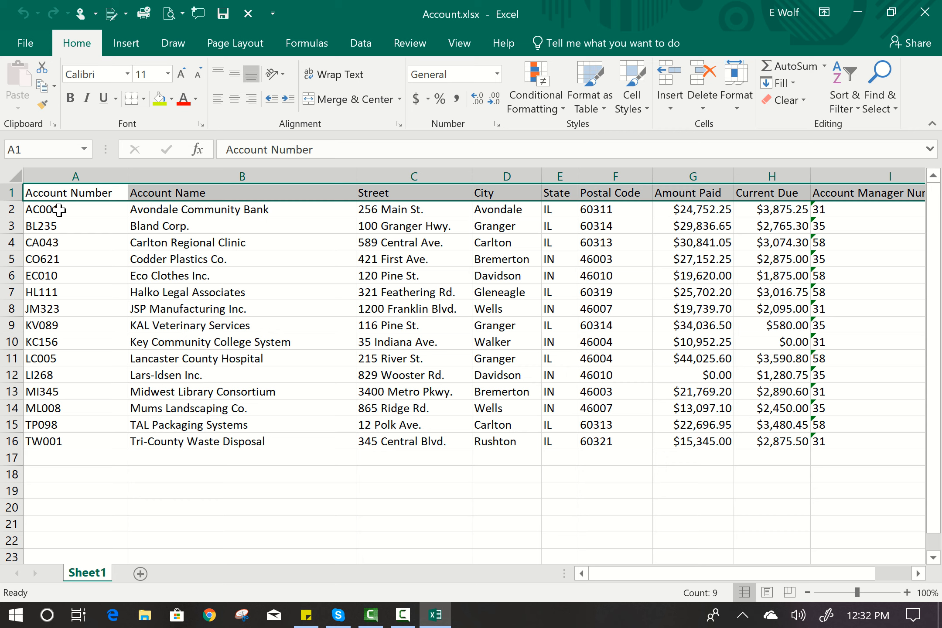
left_click(938, 13)
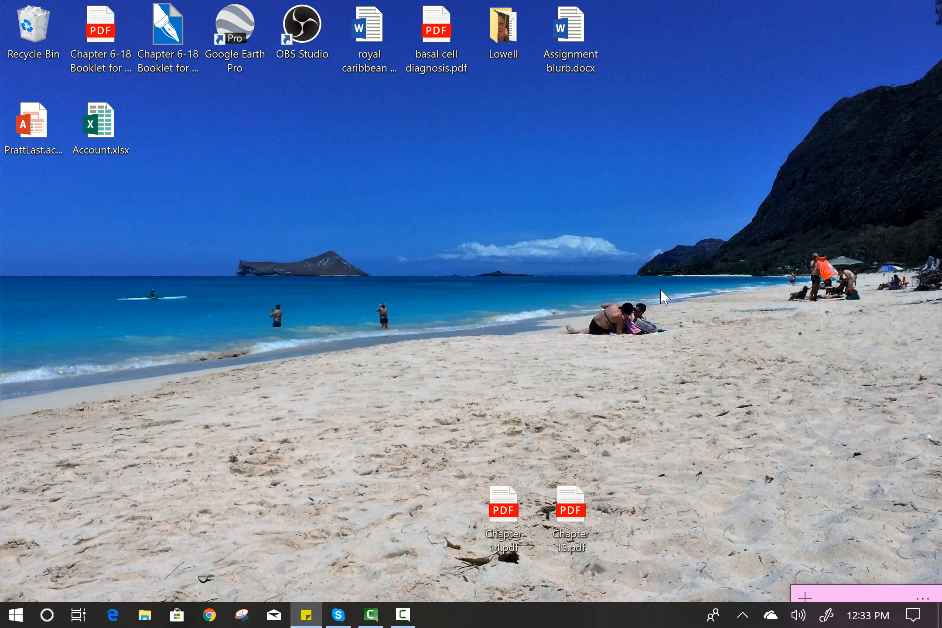
Step: Open the PrattLast.accdb database in Access and display its Account Manager table
double_click(27, 138)
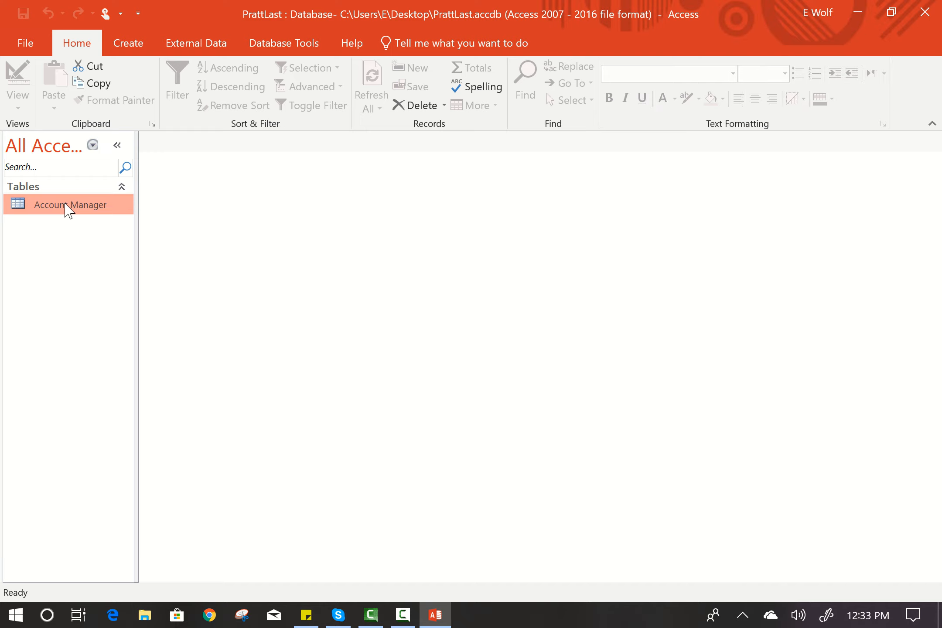
left_click_drag(68, 206, 321, 235)
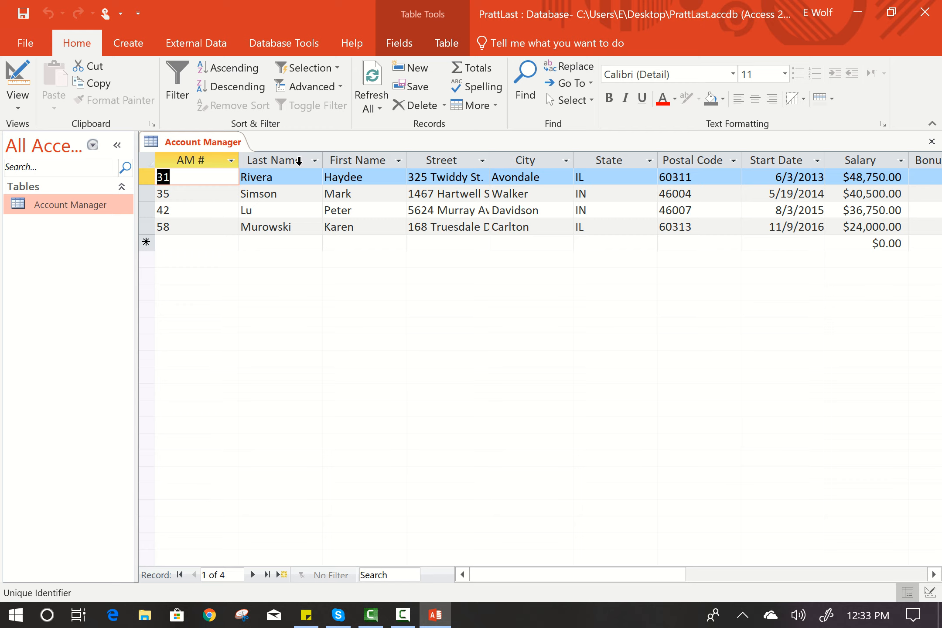
Step: Examine the Last Name, First Name, Street, City and State columns and the second record's last name in the Account Manager table
left_click(298, 161)
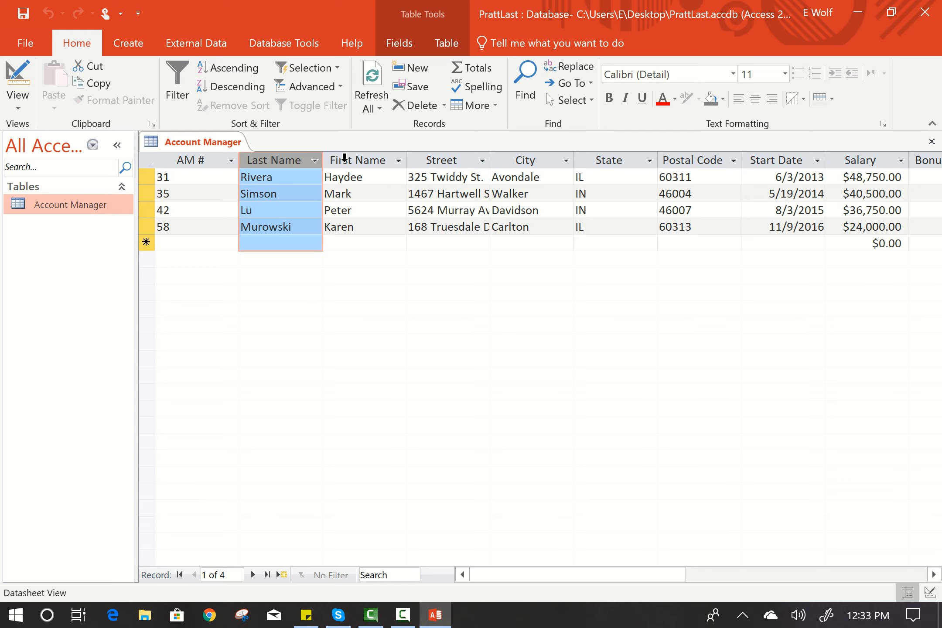
left_click(359, 160)
left_click(433, 158)
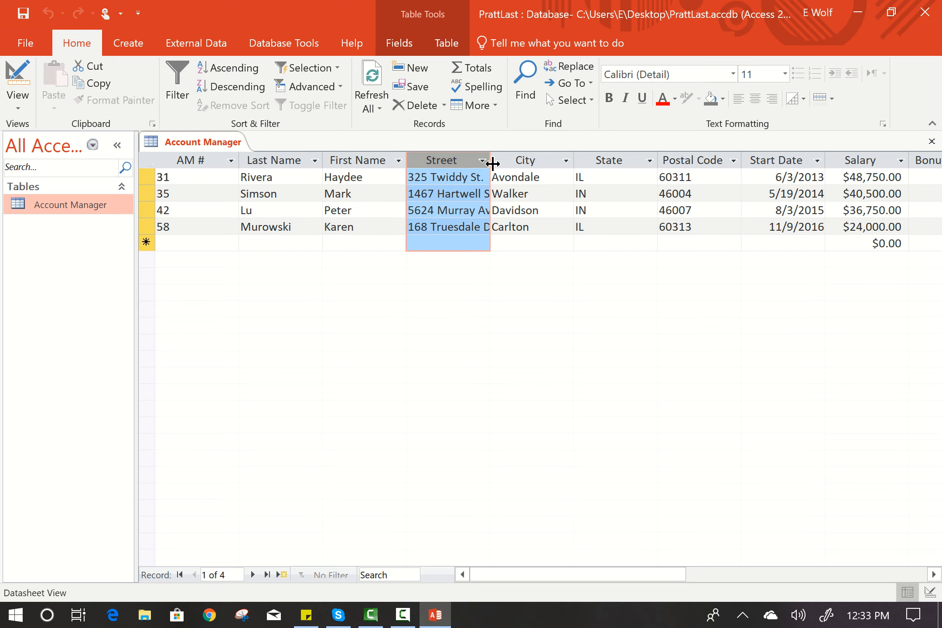
left_click(524, 161)
left_click(612, 161)
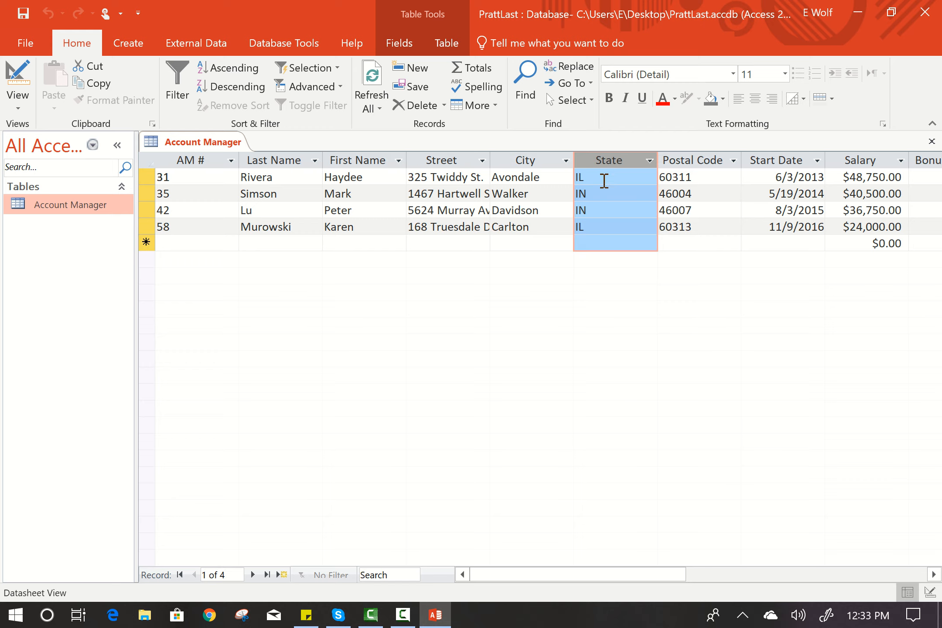
left_click(498, 203)
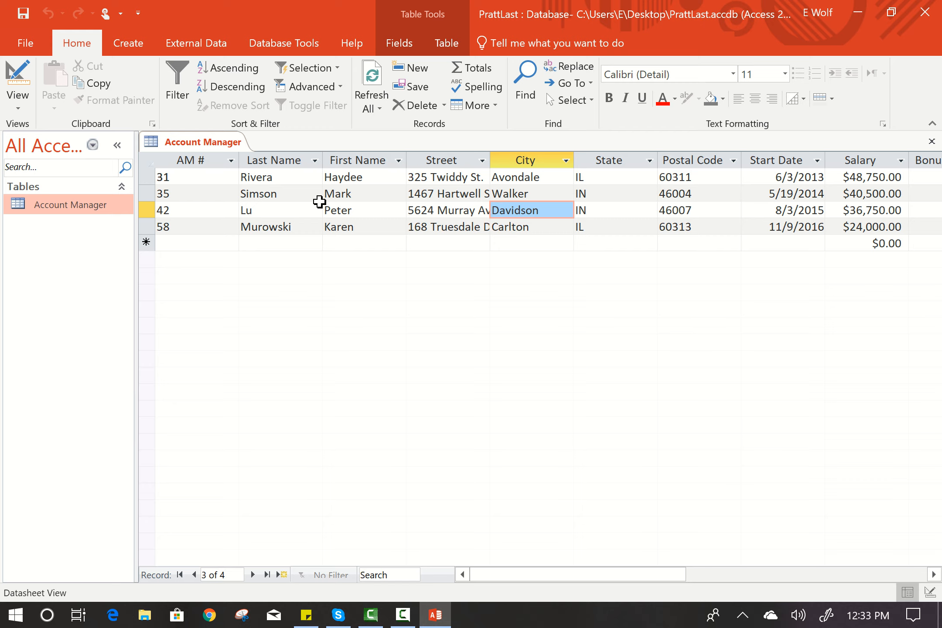
left_click(282, 197)
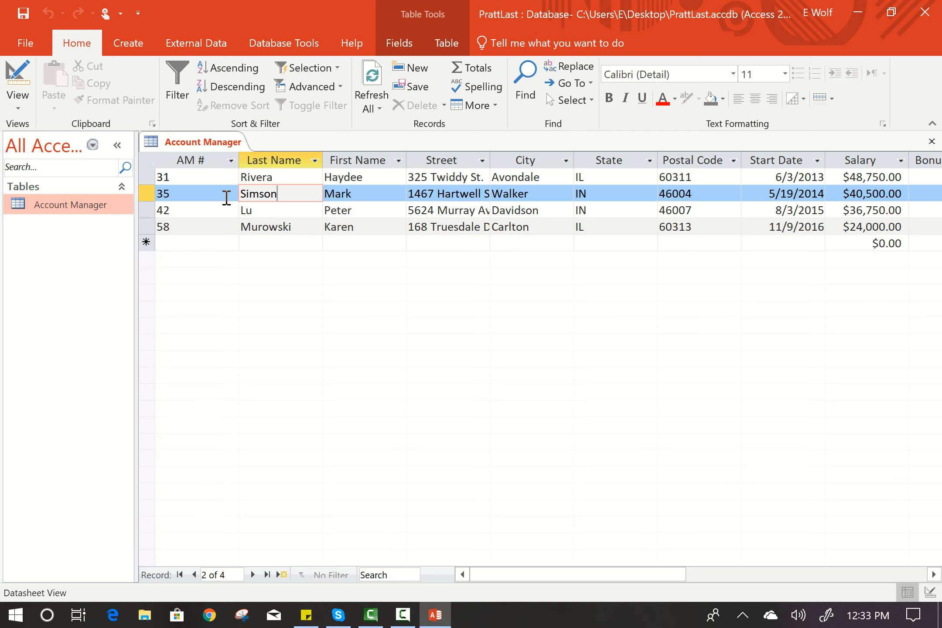
double_click(263, 194)
left_click(277, 193)
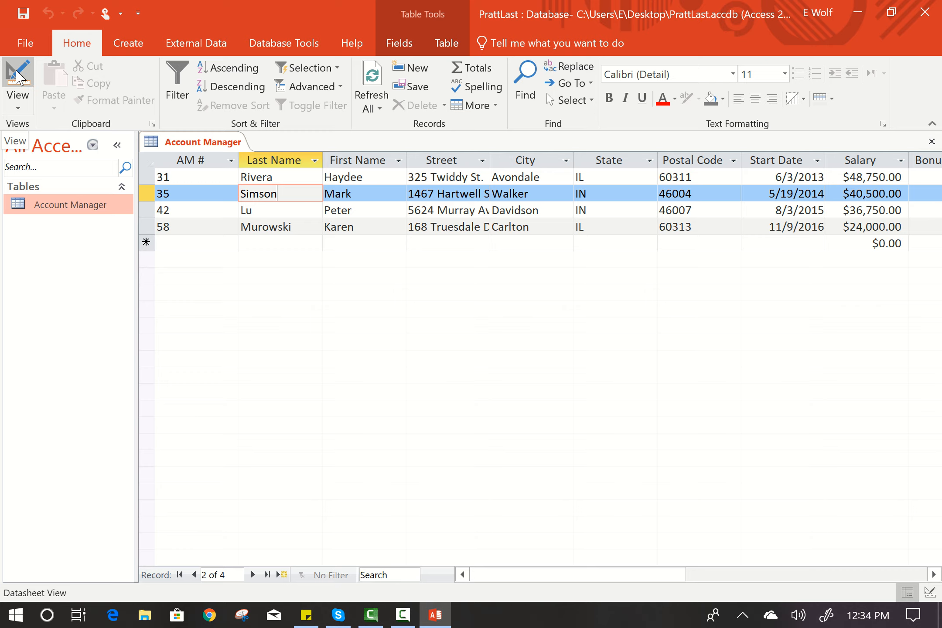
Step: Toggle the Account Manager table between Design View and Datasheet View, ending in Design View
left_click(17, 78)
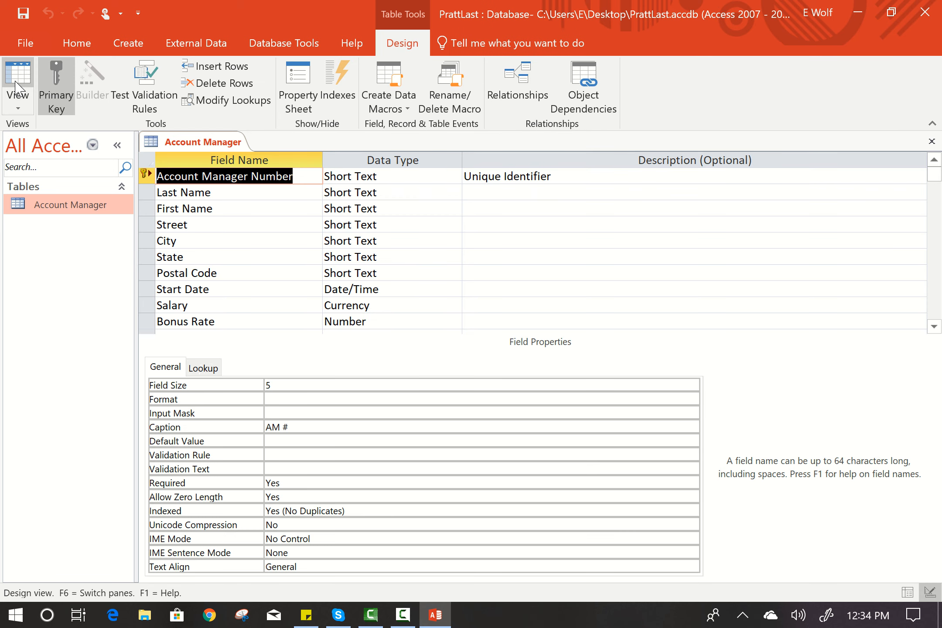
left_click(17, 87)
left_click(17, 99)
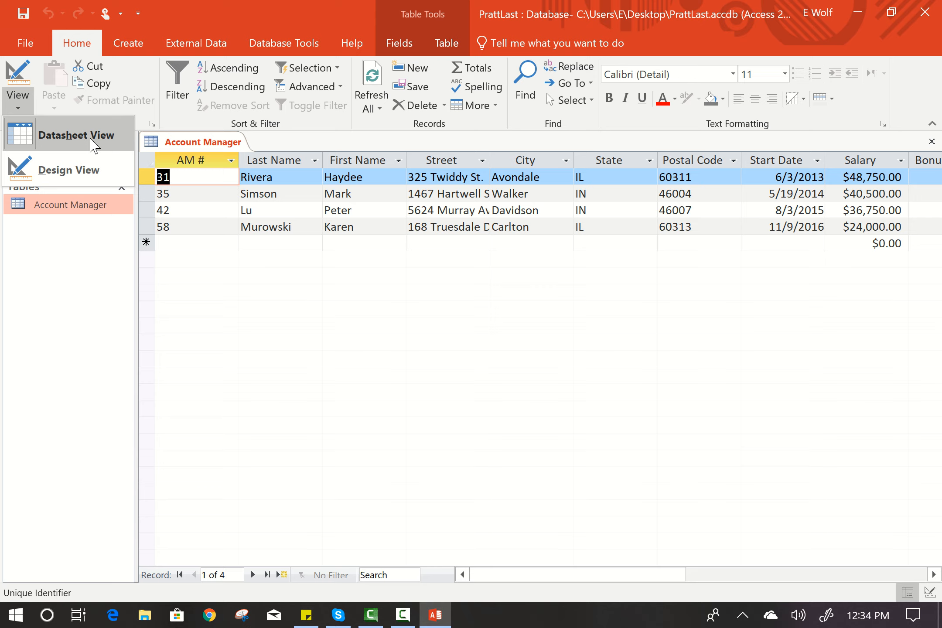
left_click(48, 167)
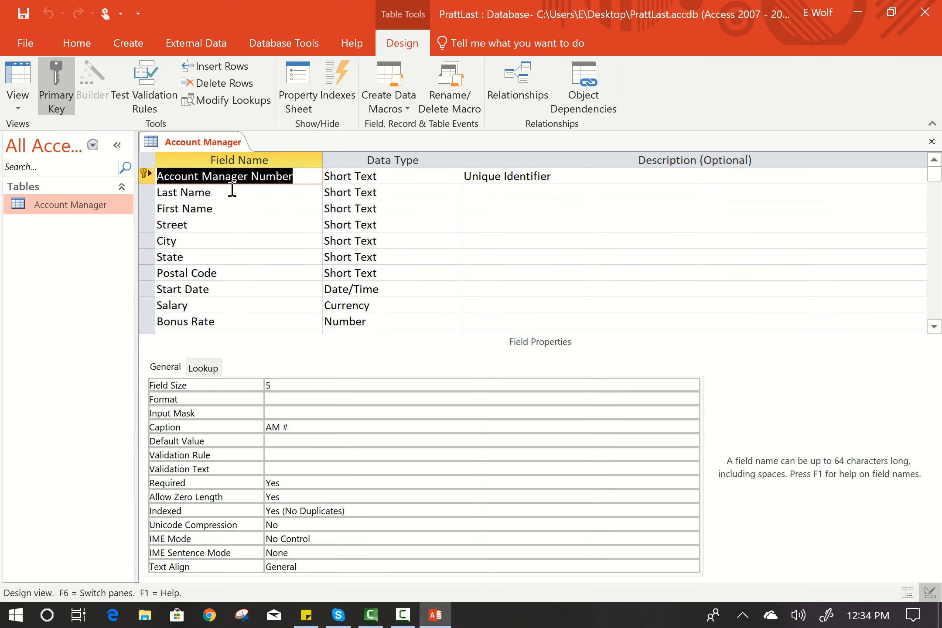
Step: Inspect the properties of the First Name, Street, State and Postal Code fields, and the Field Size of Account Manager Number
left_click(218, 210)
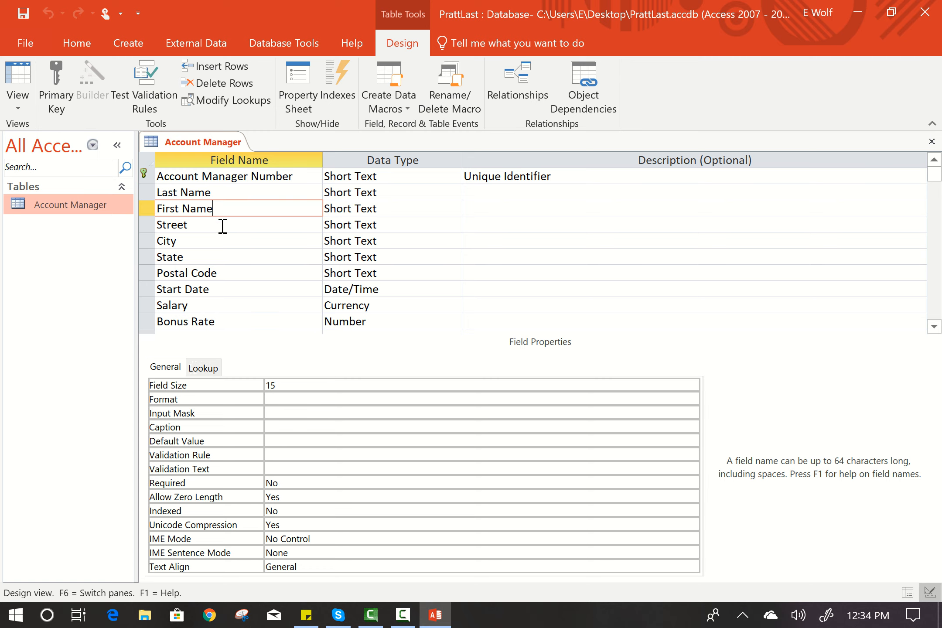
left_click(220, 225)
left_click(224, 258)
left_click(229, 275)
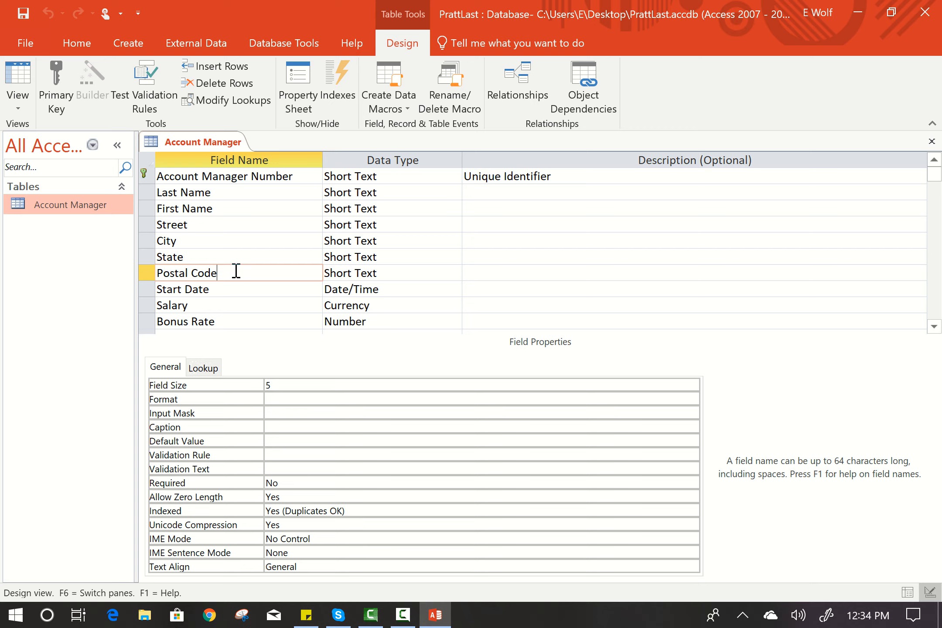
left_click(234, 178)
left_click(282, 384)
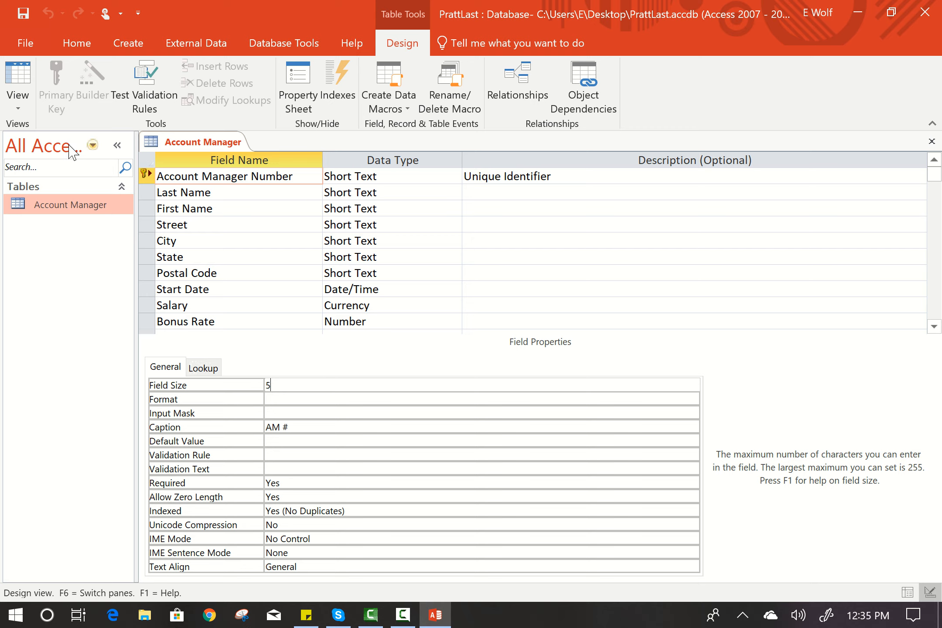
Step: Check the table in Datasheet View, and inspect the Street, City, Start Date, Salary, Bonus Rate and Account Manager Number properties in Design View
left_click(32, 82)
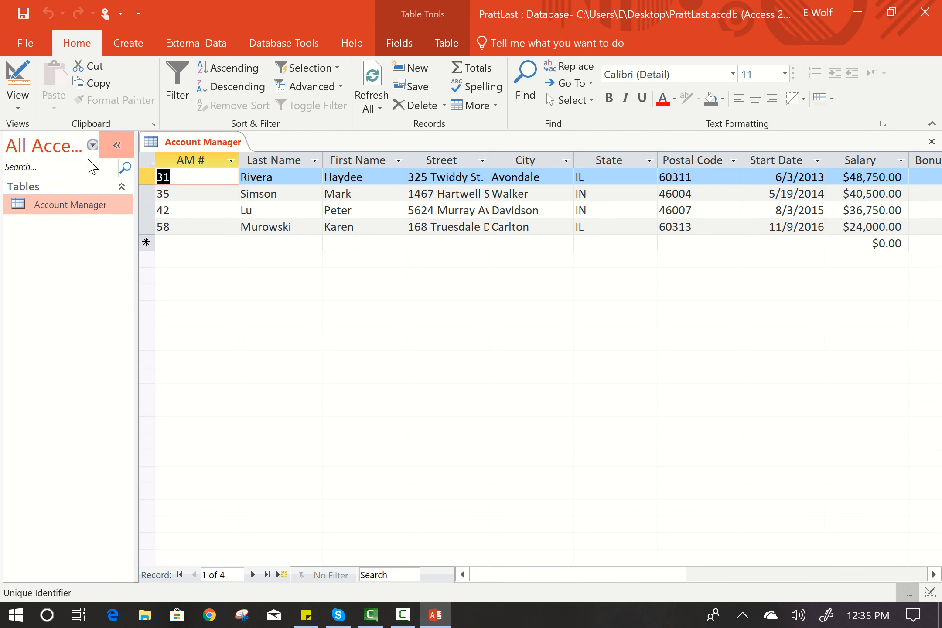
left_click(19, 80)
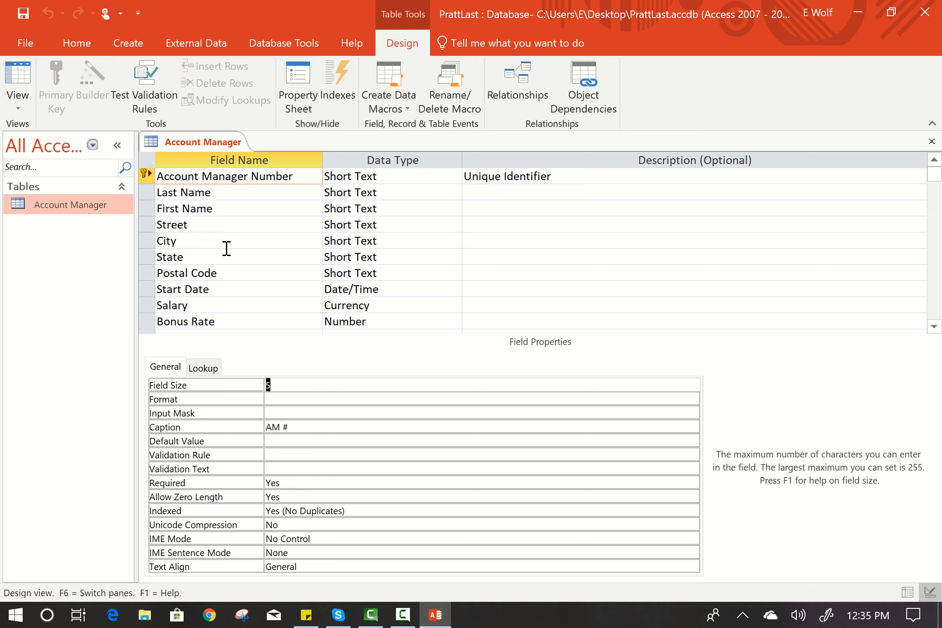
left_click(199, 224)
left_click(204, 248)
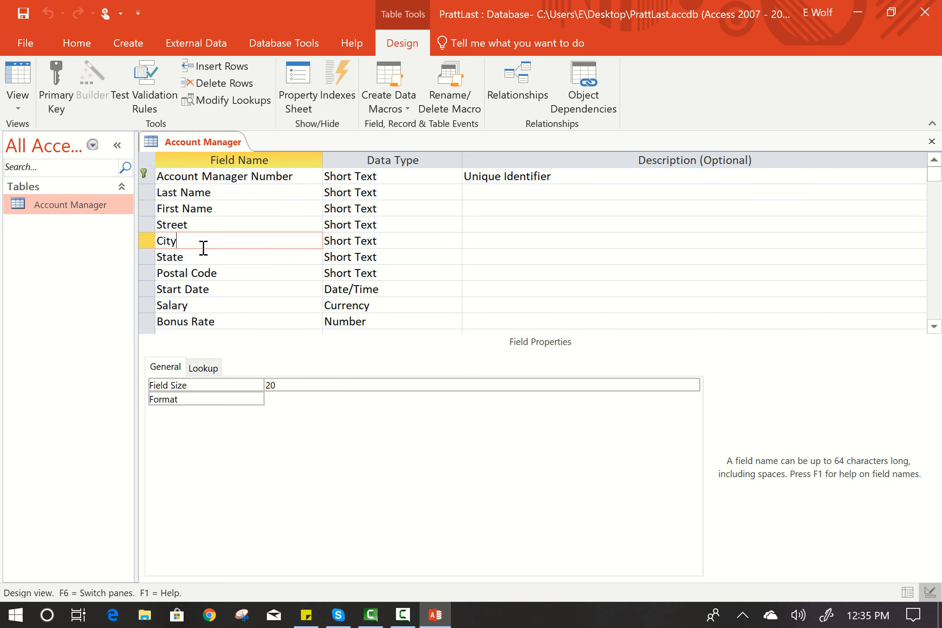
left_click(211, 296)
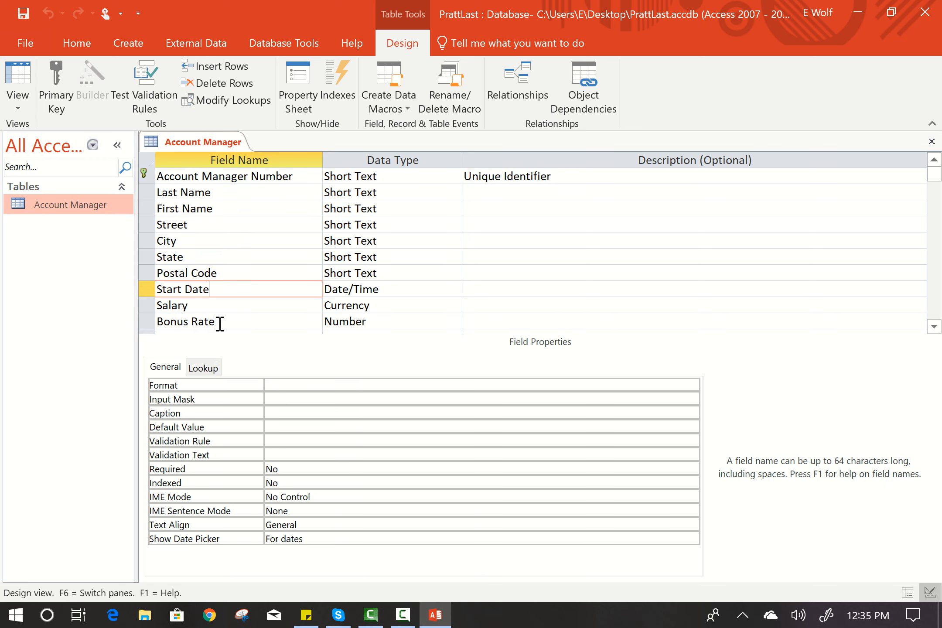
left_click(232, 307)
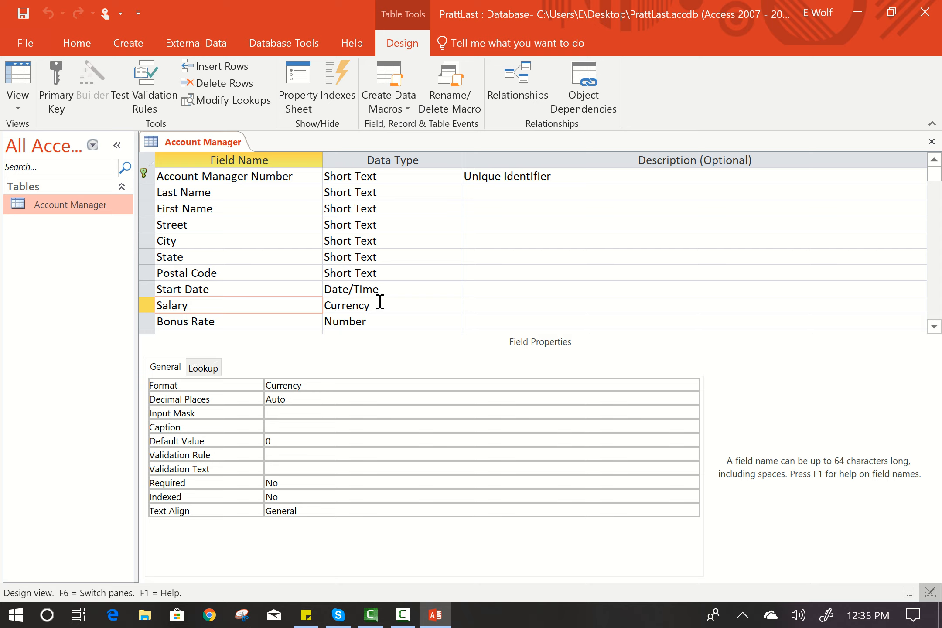
left_click(261, 321)
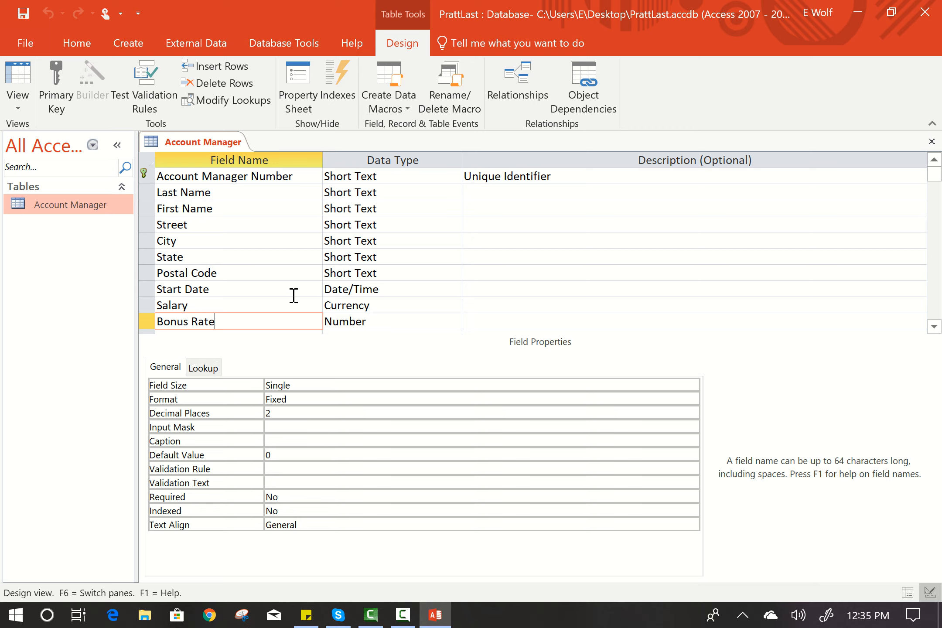
left_click(221, 176)
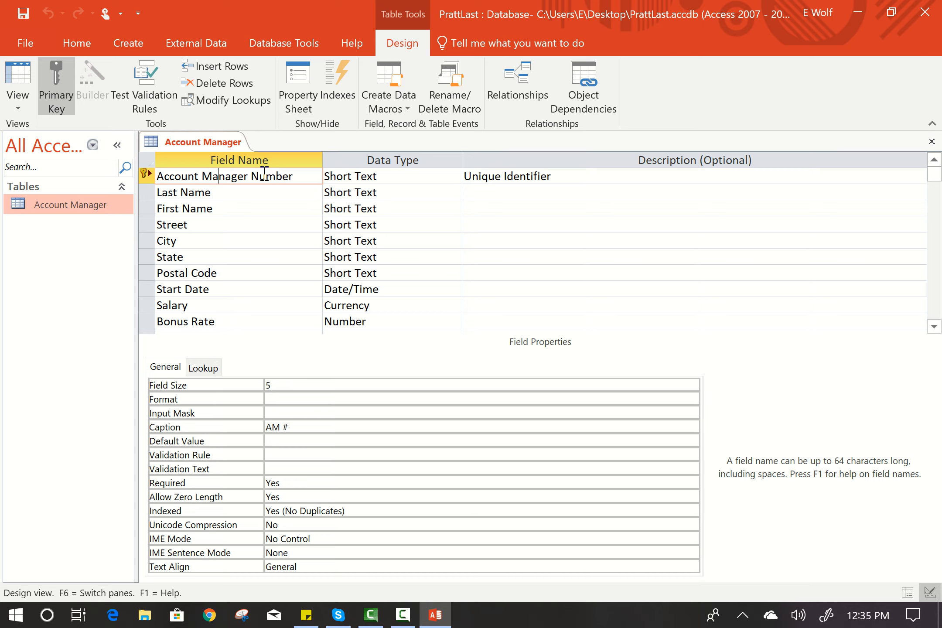
Step: Return the Account Manager table to Datasheet View and close it
left_click(16, 91)
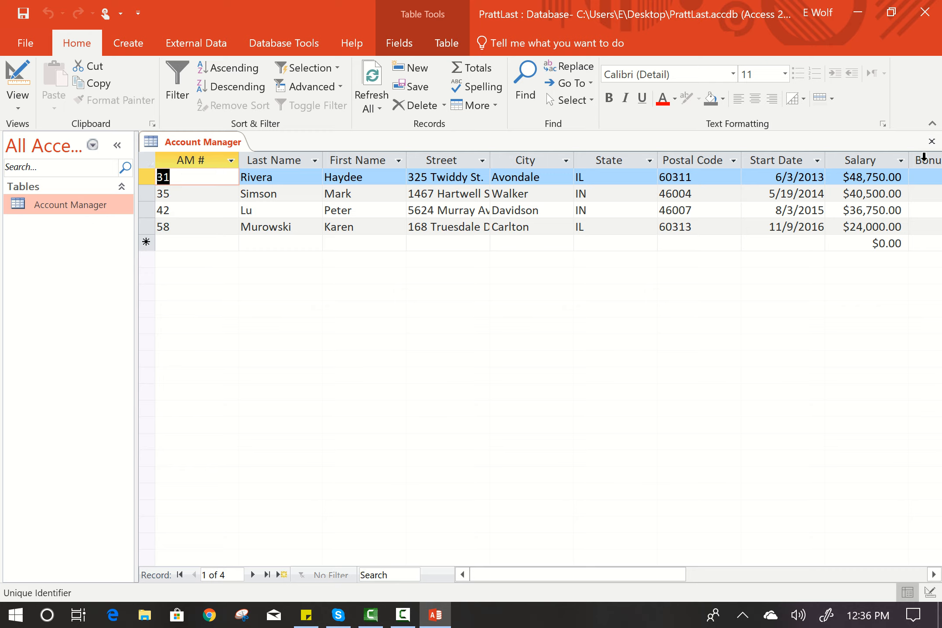
left_click(931, 142)
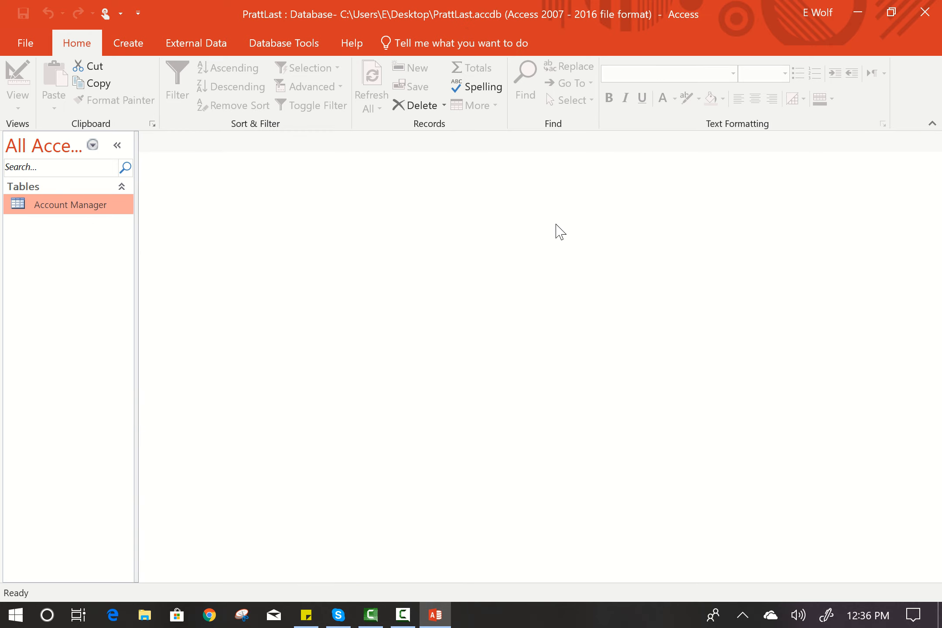
Step: Start importing the Excel file Account.xlsx from the Desktop into a new table, allowing the wizard to open despite the security notice
left_click(187, 44)
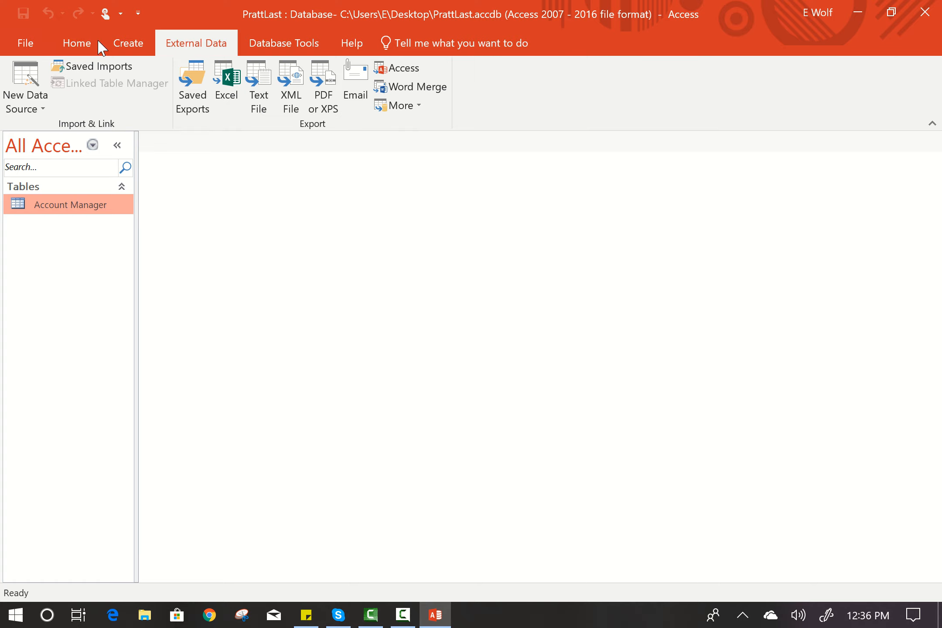
left_click(27, 84)
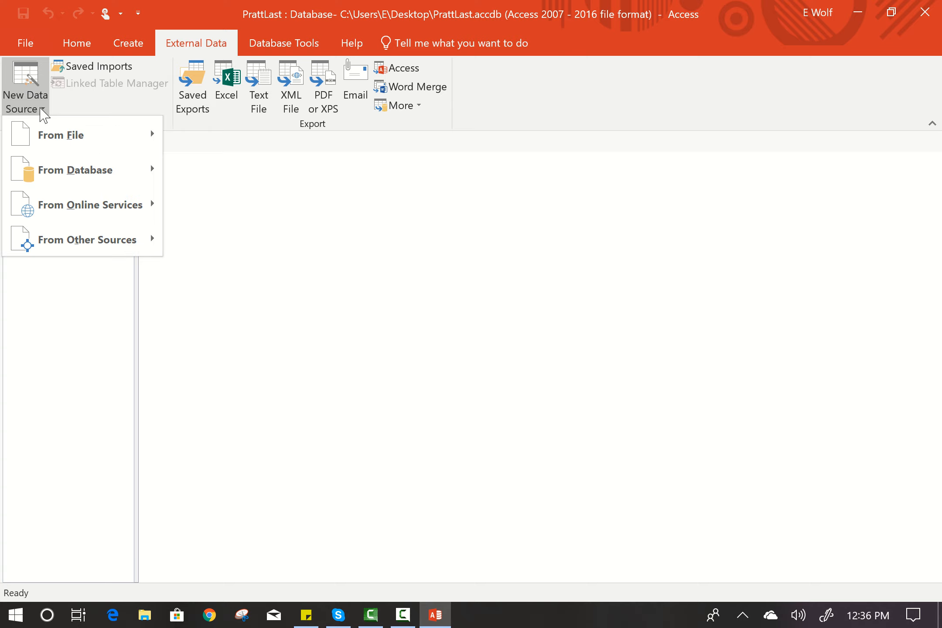
mouse_move(64, 150)
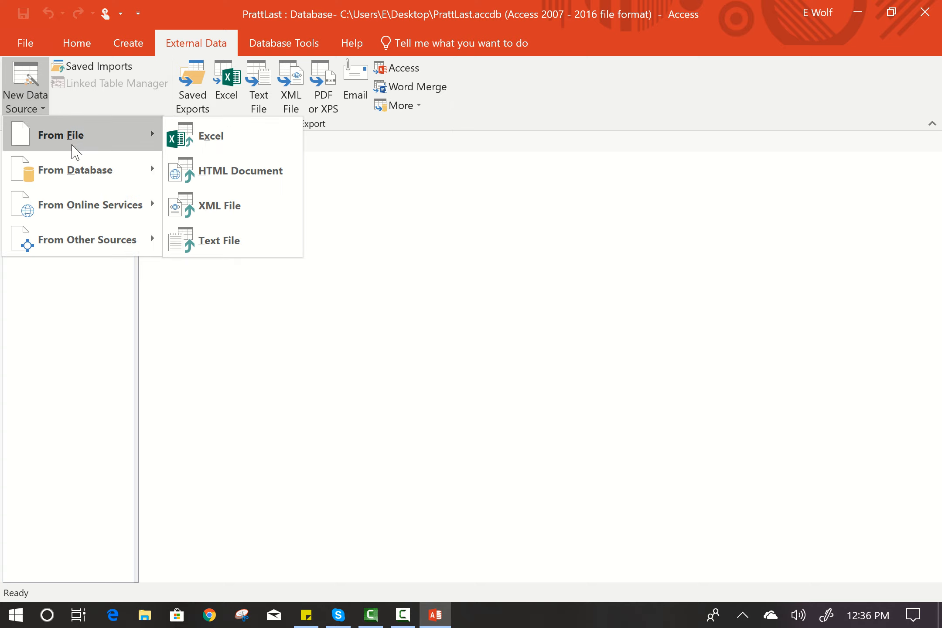
left_click(213, 154)
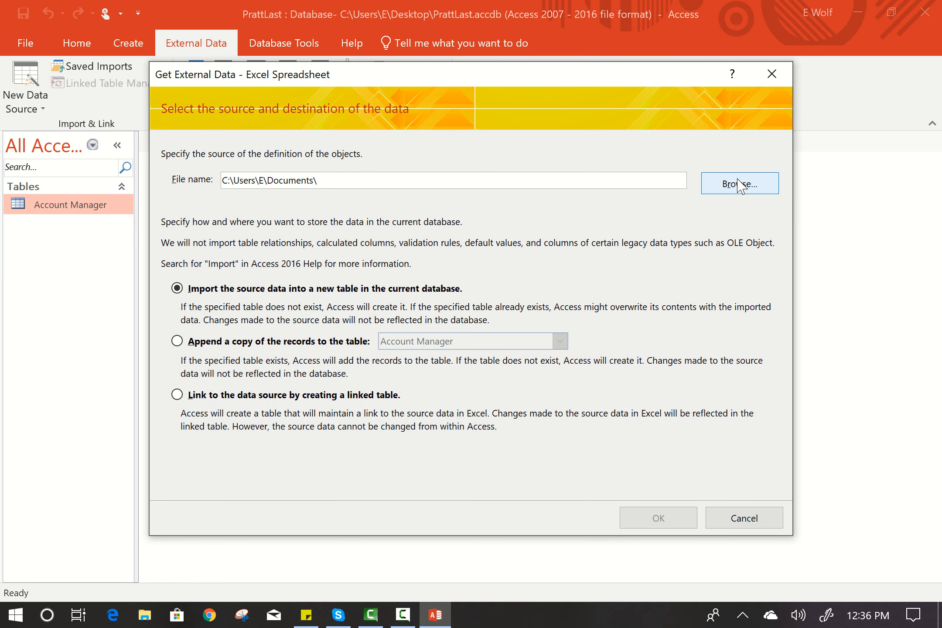
left_click(738, 185)
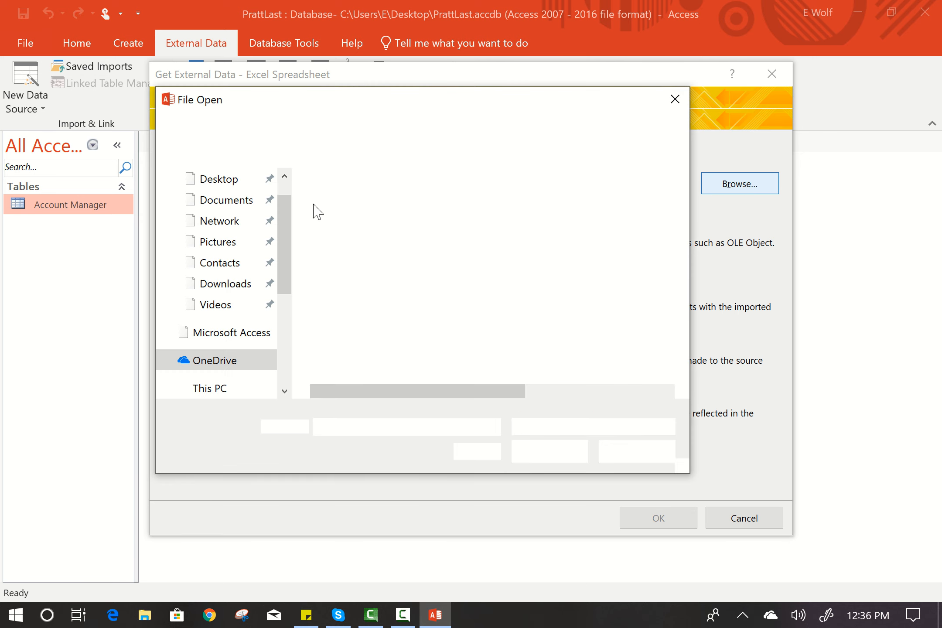
left_click(225, 180)
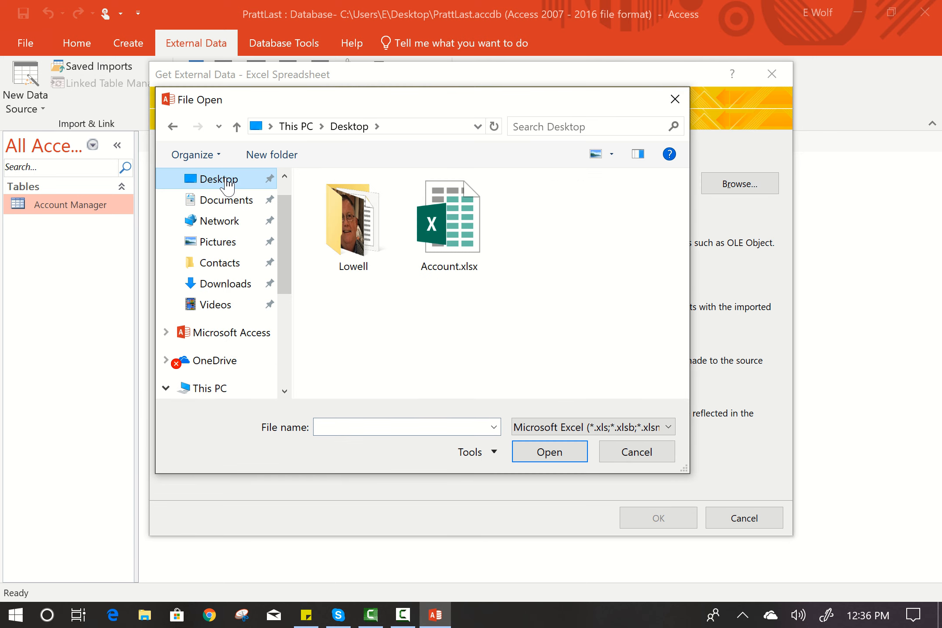
double_click(456, 225)
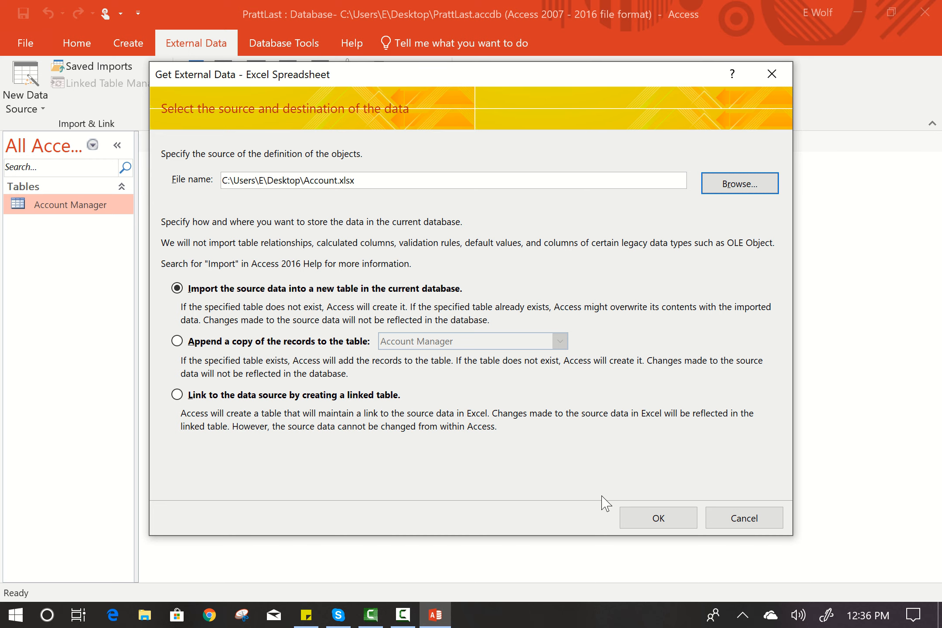
left_click(653, 523)
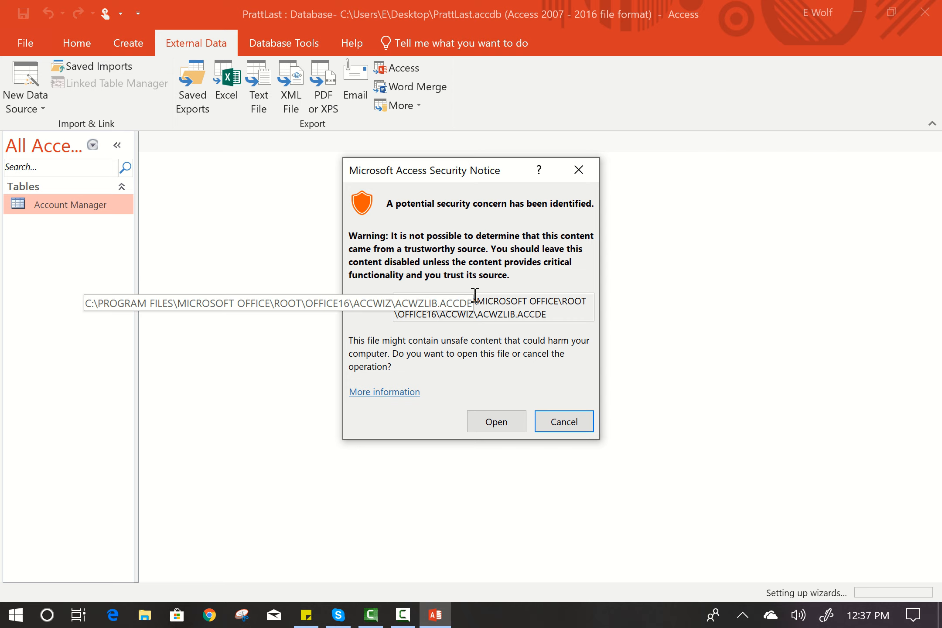
left_click(512, 425)
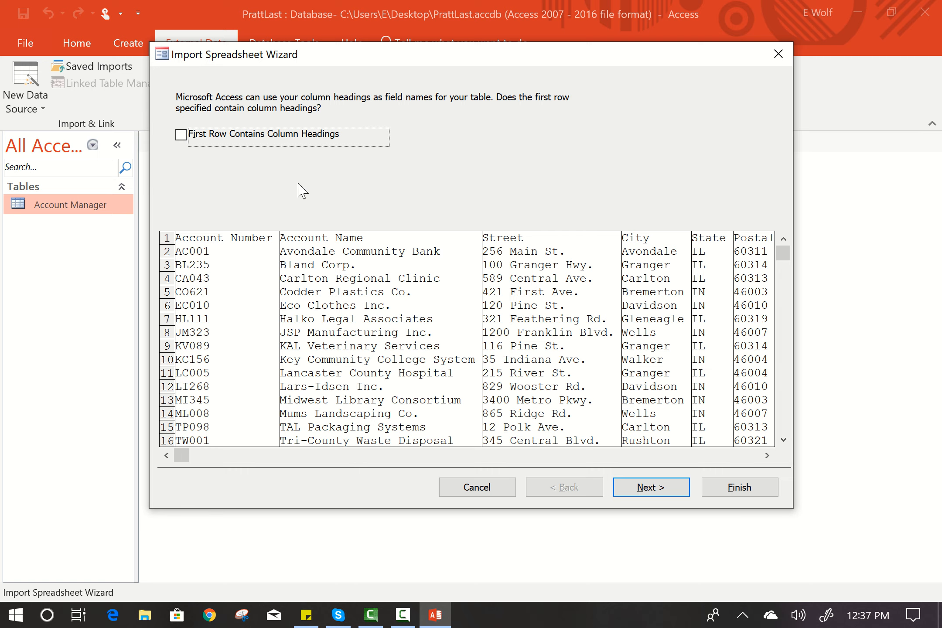
Step: Use the first row of the spreadsheet as column headings and accept the default field options
left_click(181, 135)
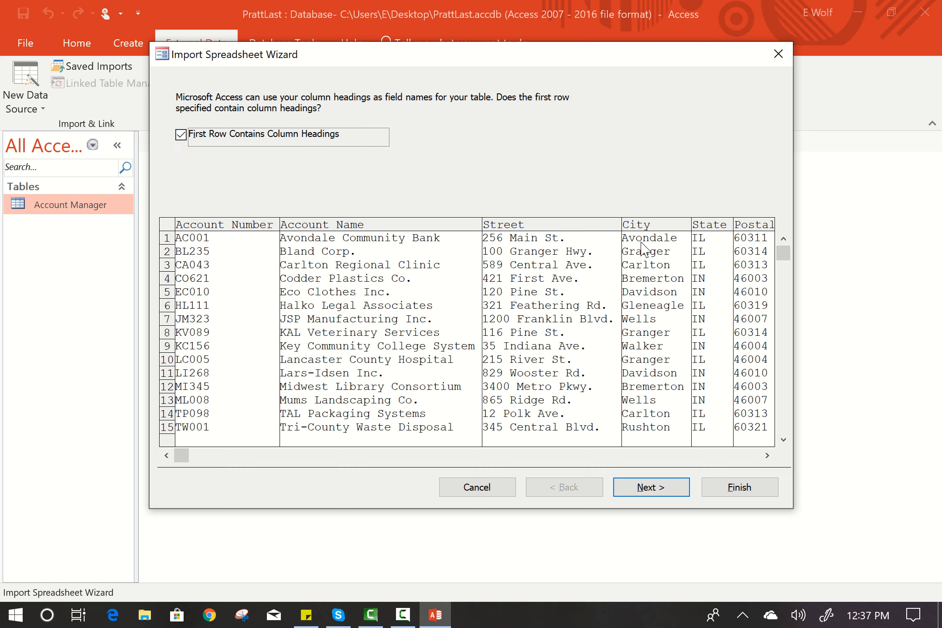
left_click(672, 486)
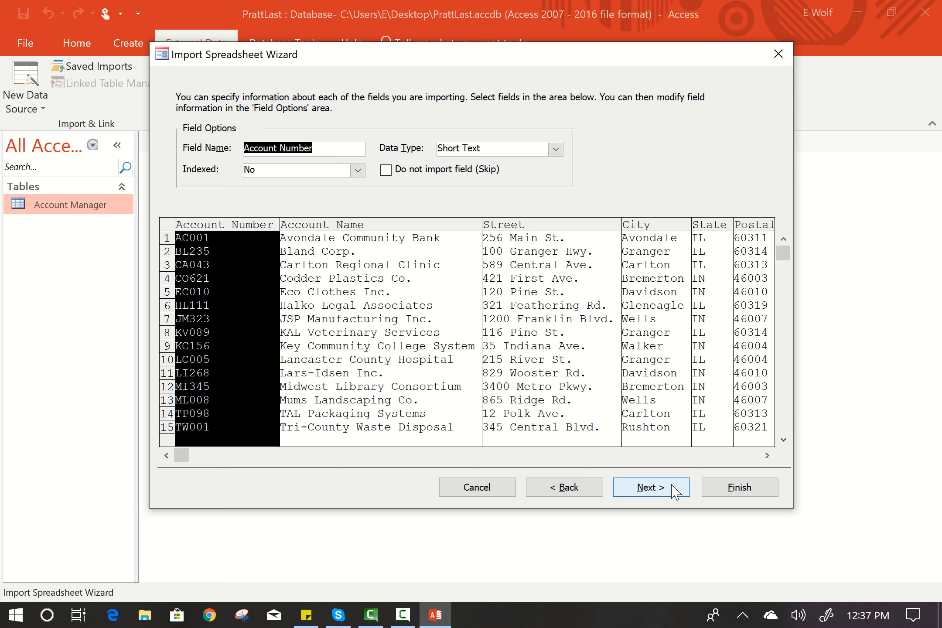
left_click(675, 491)
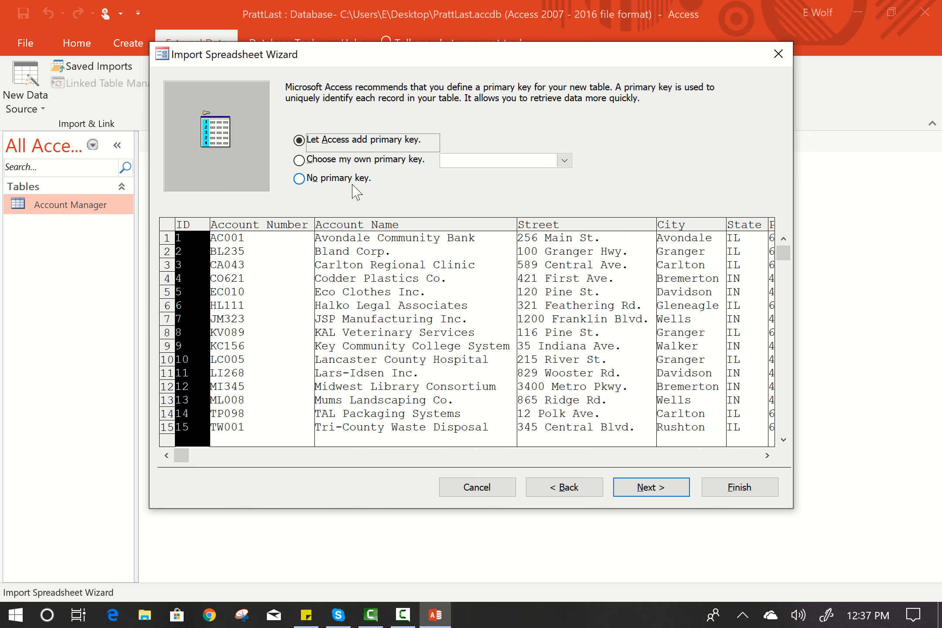
Step: Choose Account Number as the primary key and import the data into a table named Account
left_click(373, 165)
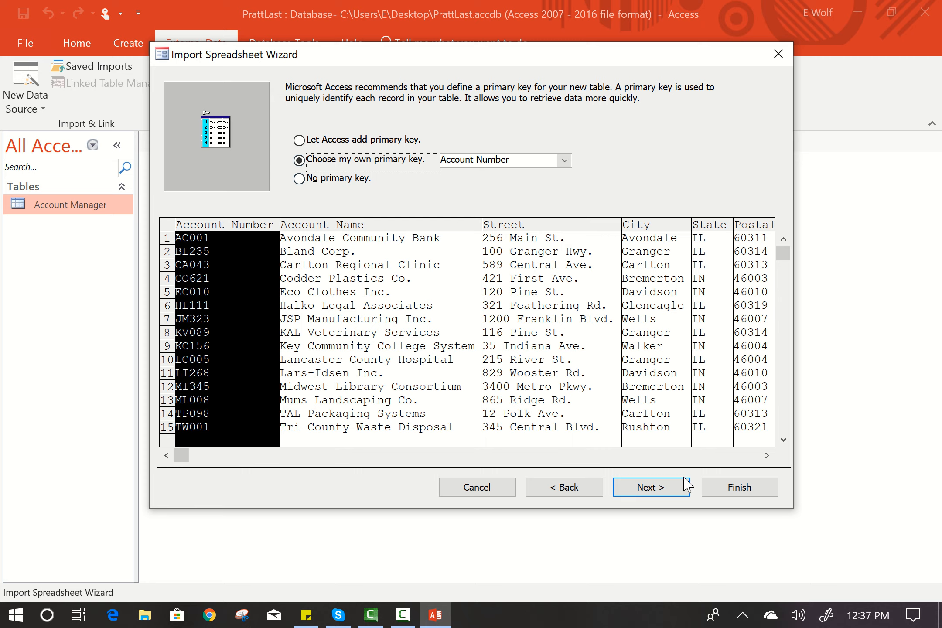
left_click(679, 493)
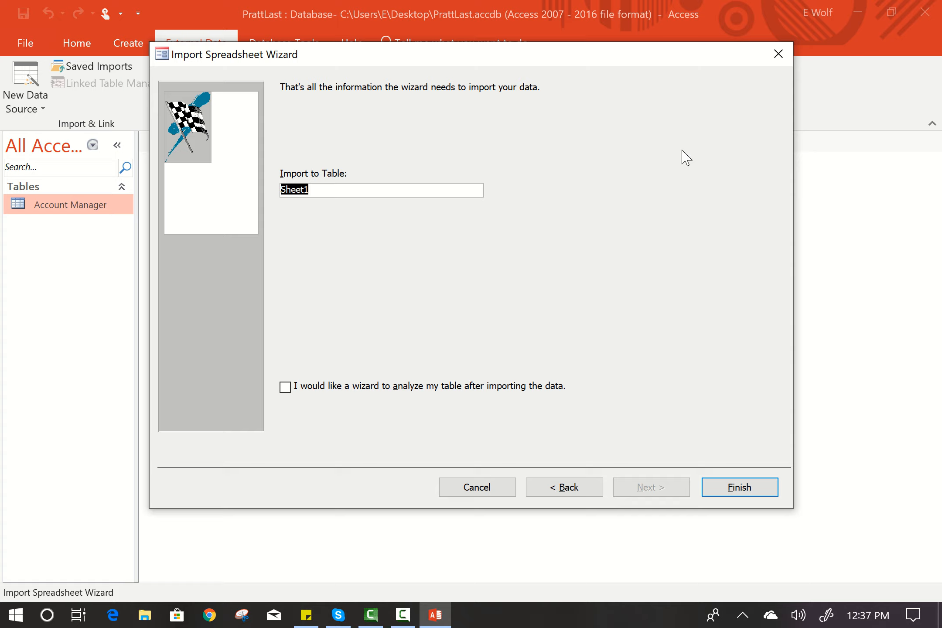
type("Account")
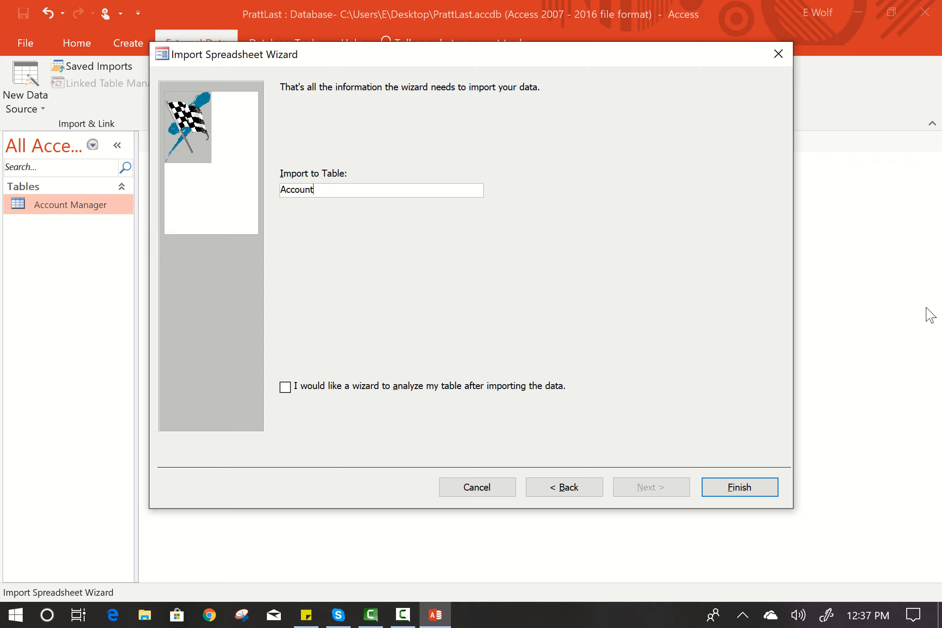
left_click(746, 489)
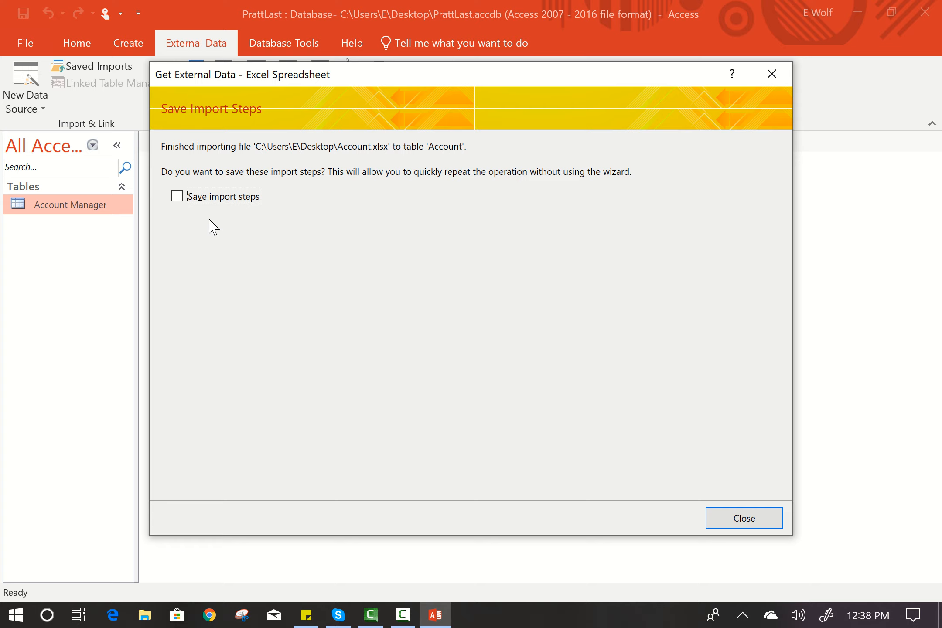
Step: Save the import steps as Import-Account with the description "Import from Excel file called Account.xlsx"
left_click(178, 197)
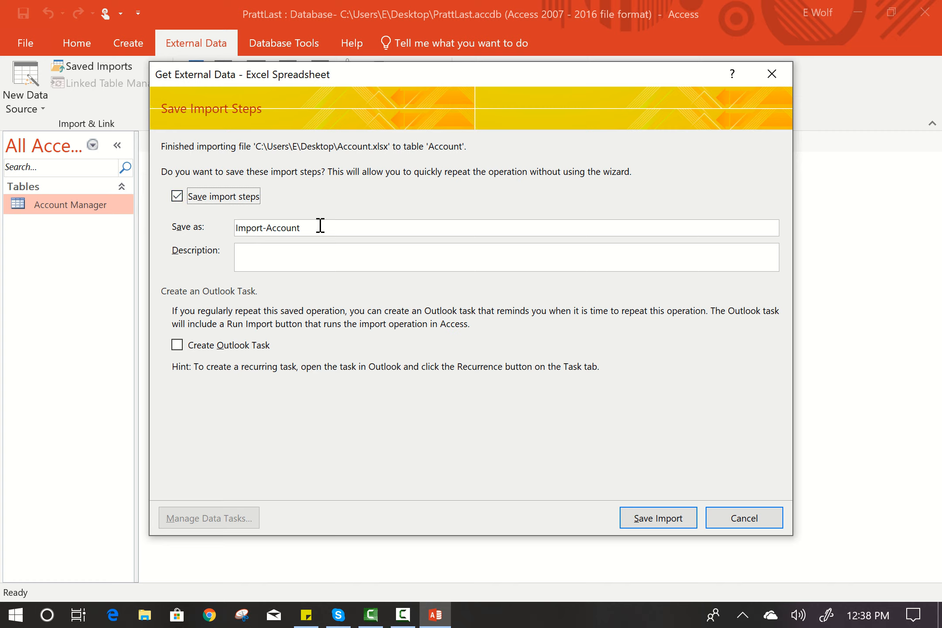
left_click(311, 253)
type("Import")
type(" fro")
key("BackSpace")
type("rom Ex")
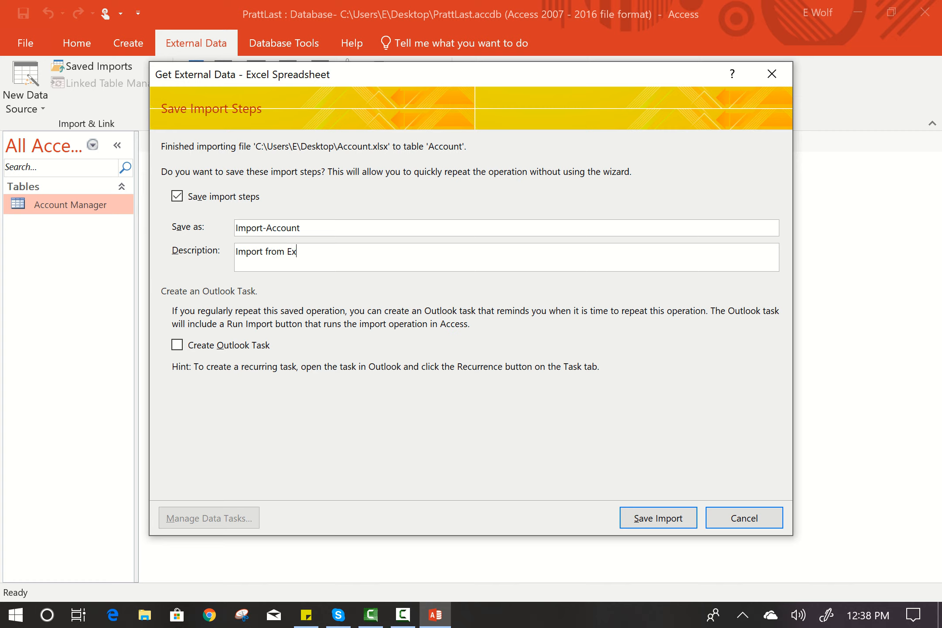
type("cel file called Account.xls")
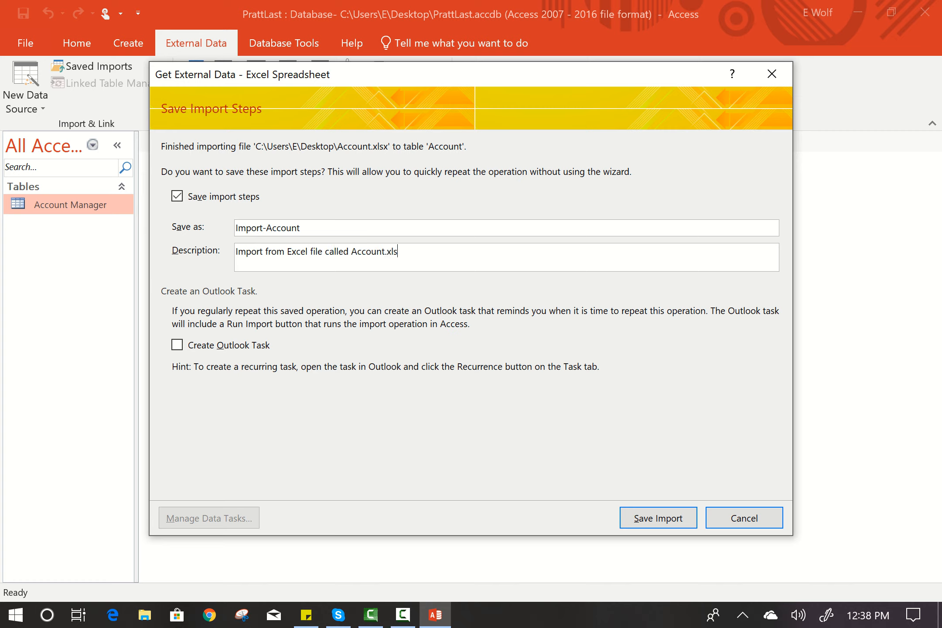
type("x")
left_click(686, 523)
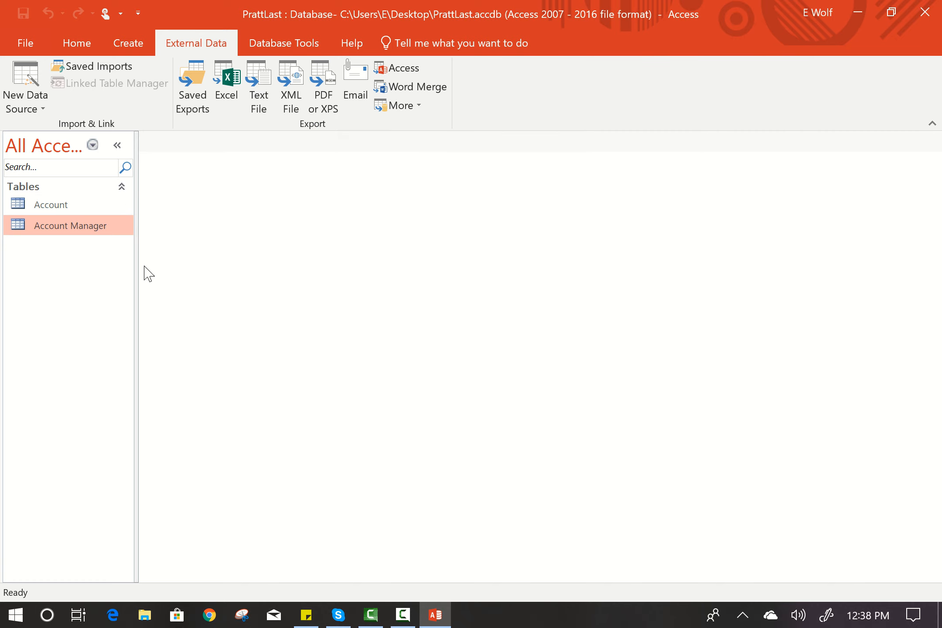
Step: Open and close the Account Manager table, and open the imported Account table to review its records
double_click(47, 236)
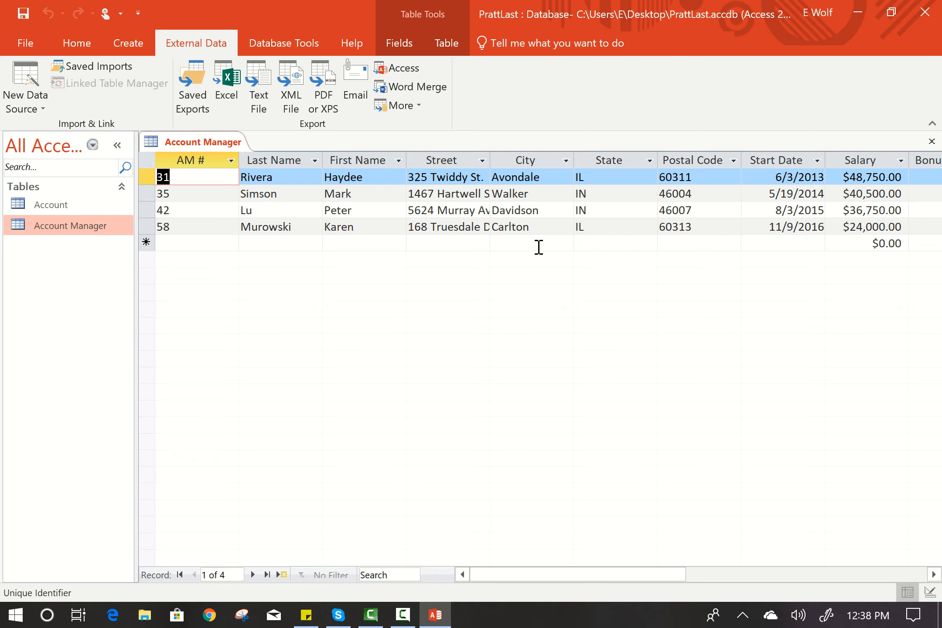
left_click(932, 141)
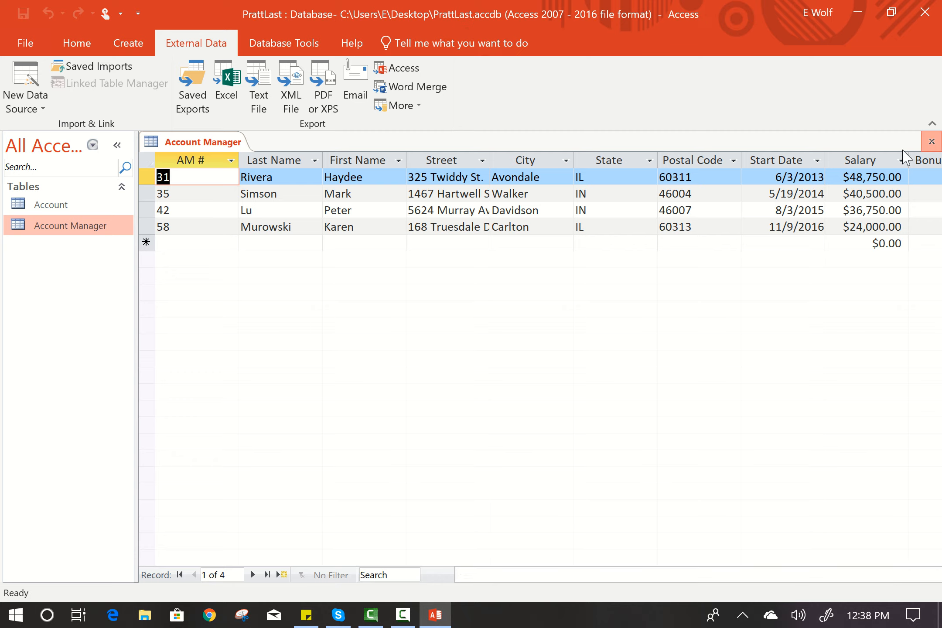
left_click(92, 208)
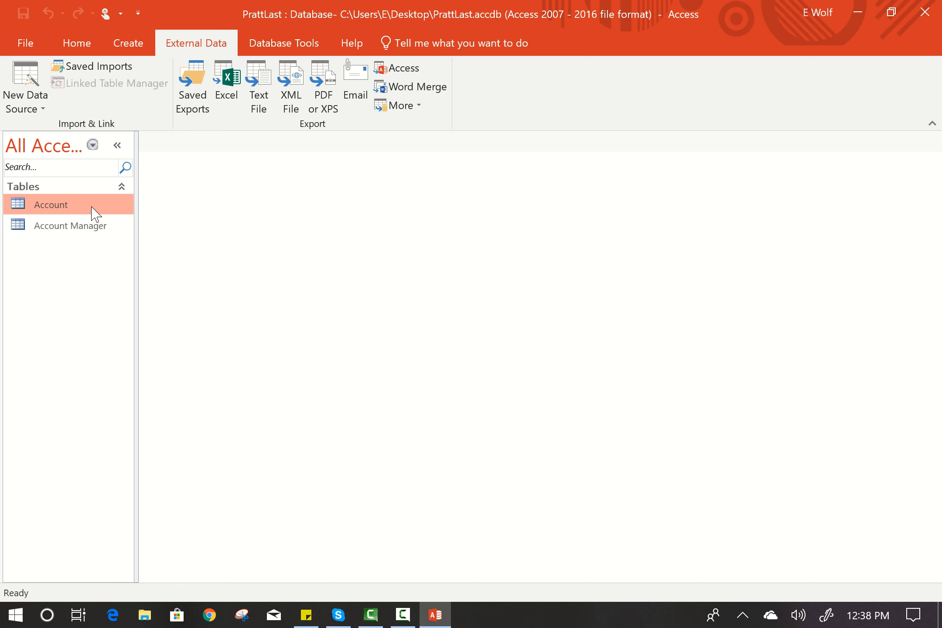
left_click_drag(93, 210, 341, 220)
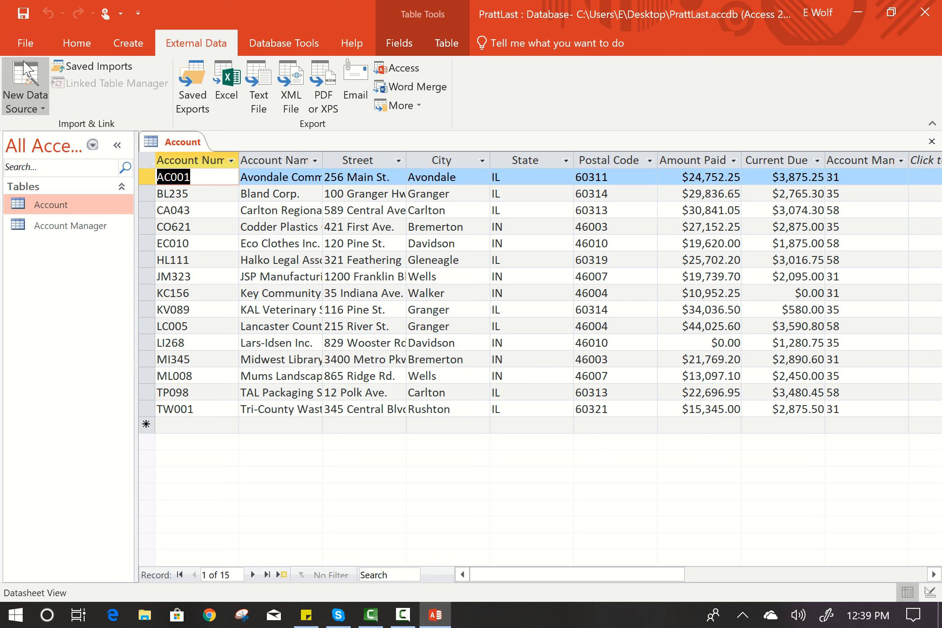
Step: Check the Account table's fields and primary key in Design View, and close the database
left_click(89, 42)
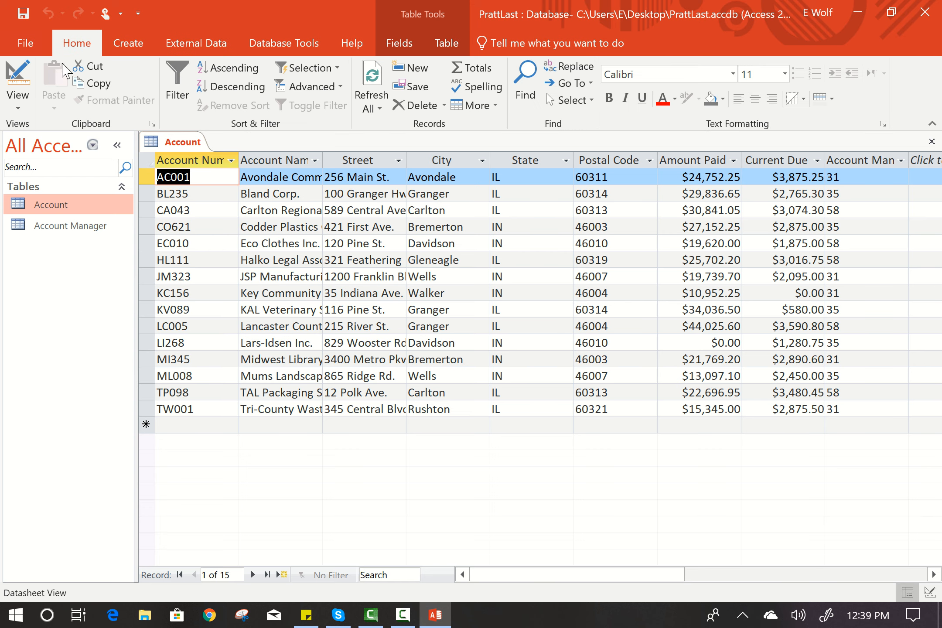
left_click(20, 74)
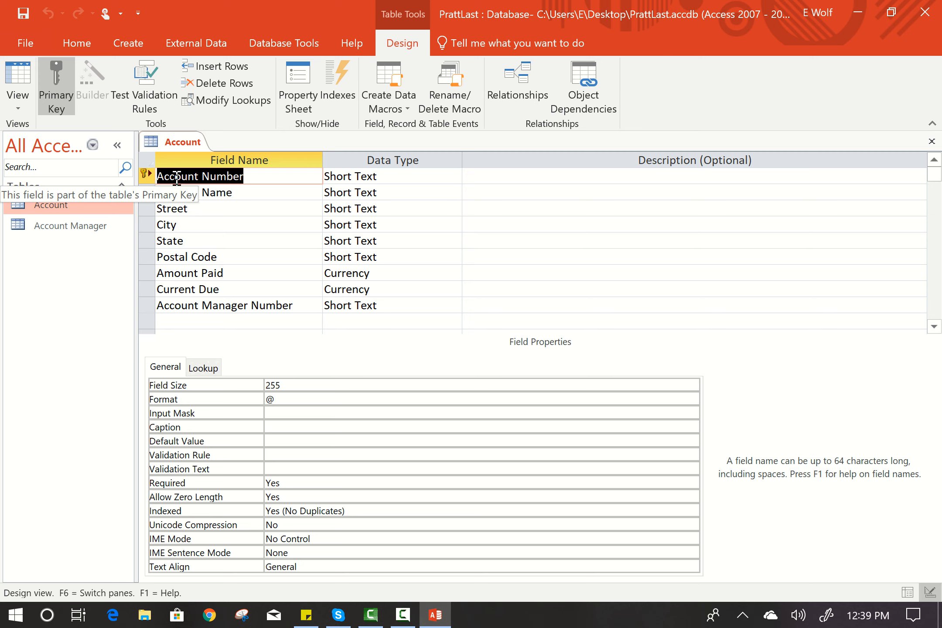
left_click(927, 14)
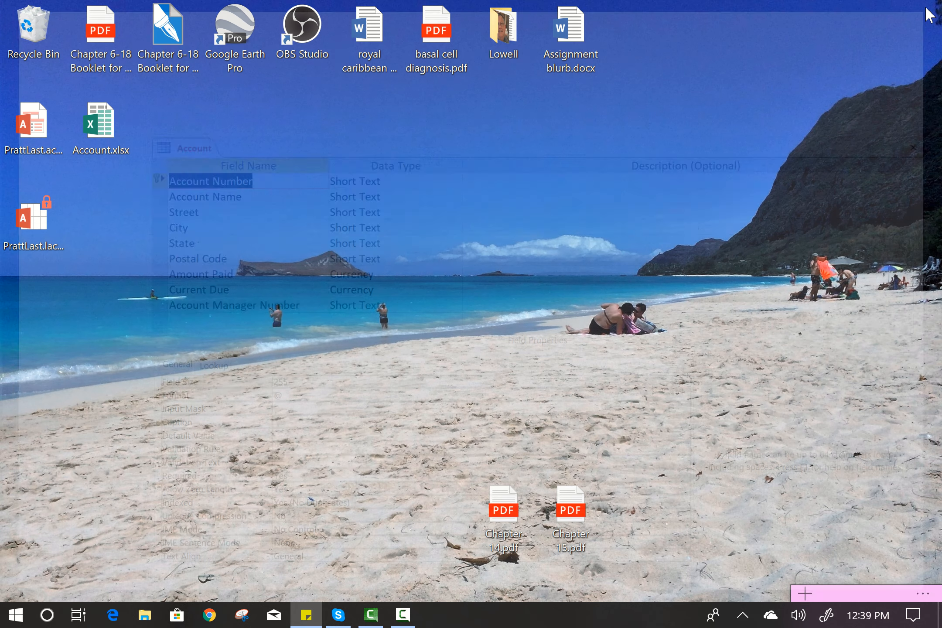